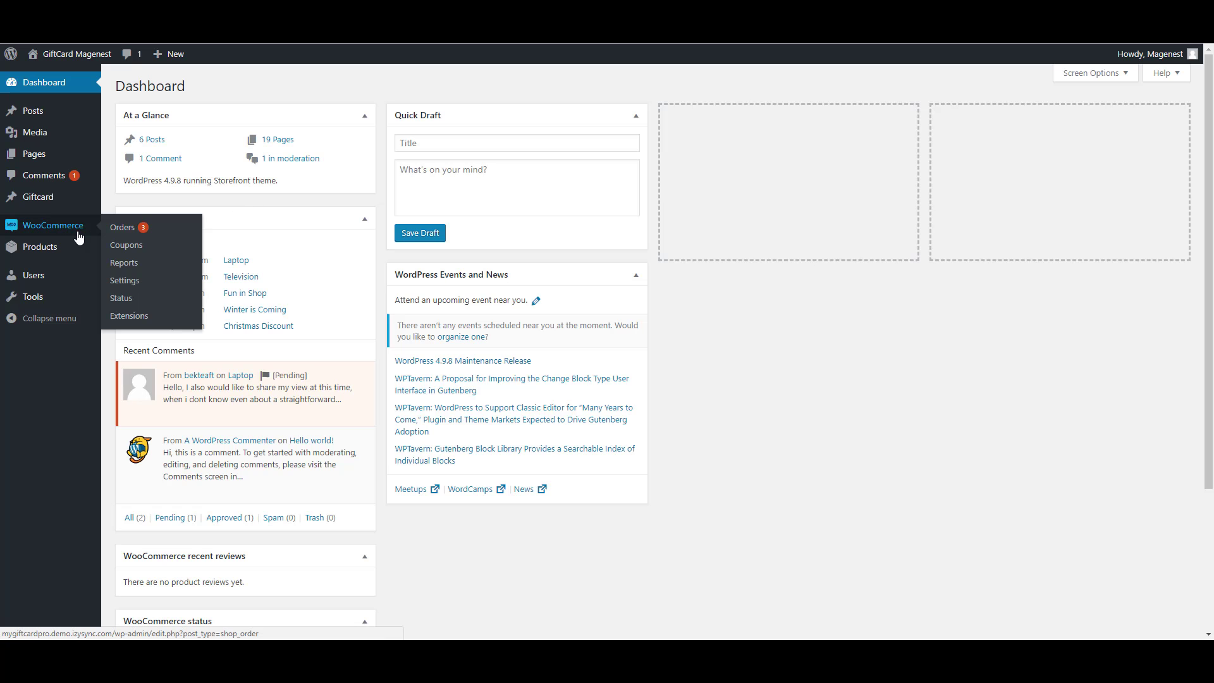
# - Let gift cards pay shipping, tax and fees, keep Completed activation status, and save
pyautogui.click(124, 280)
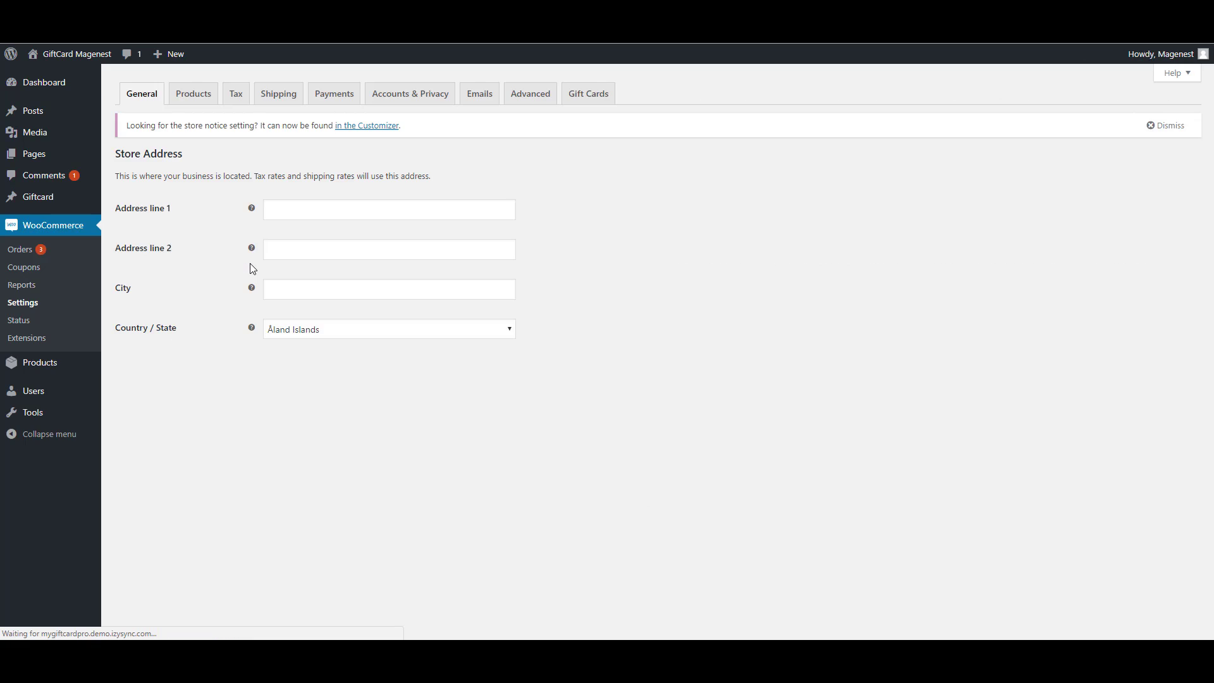
pyautogui.click(583, 100)
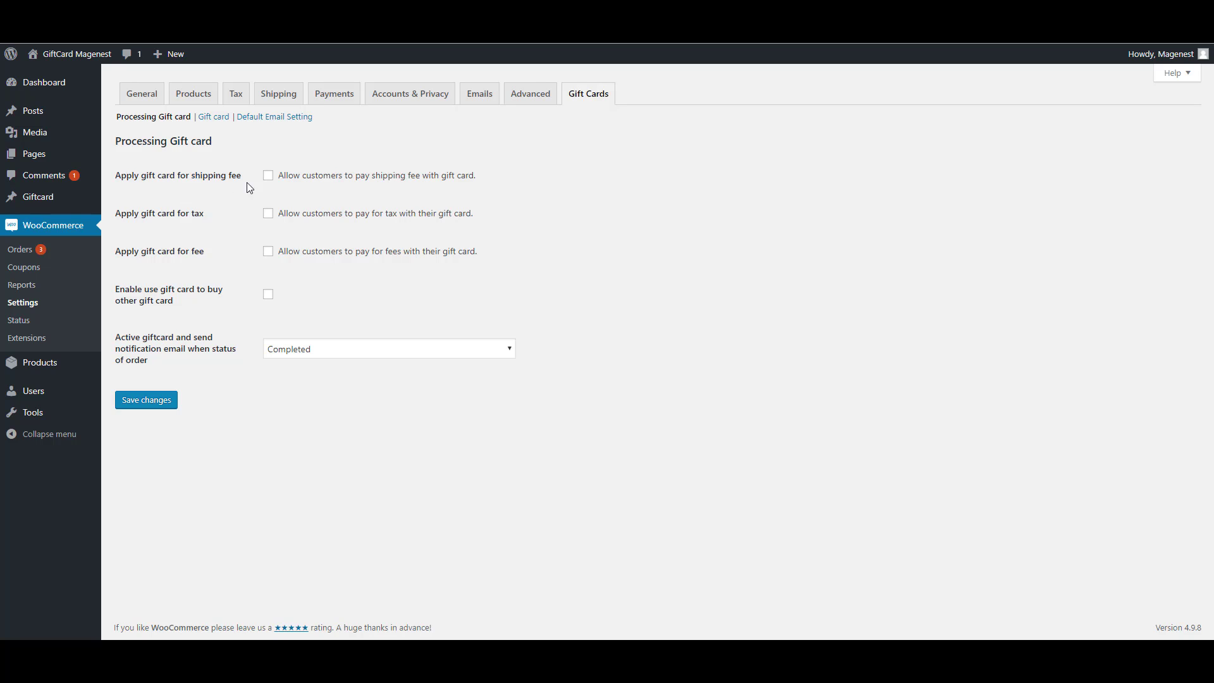
pyautogui.click(268, 175)
pyautogui.click(267, 215)
pyautogui.click(265, 253)
pyautogui.click(471, 349)
pyautogui.click(477, 348)
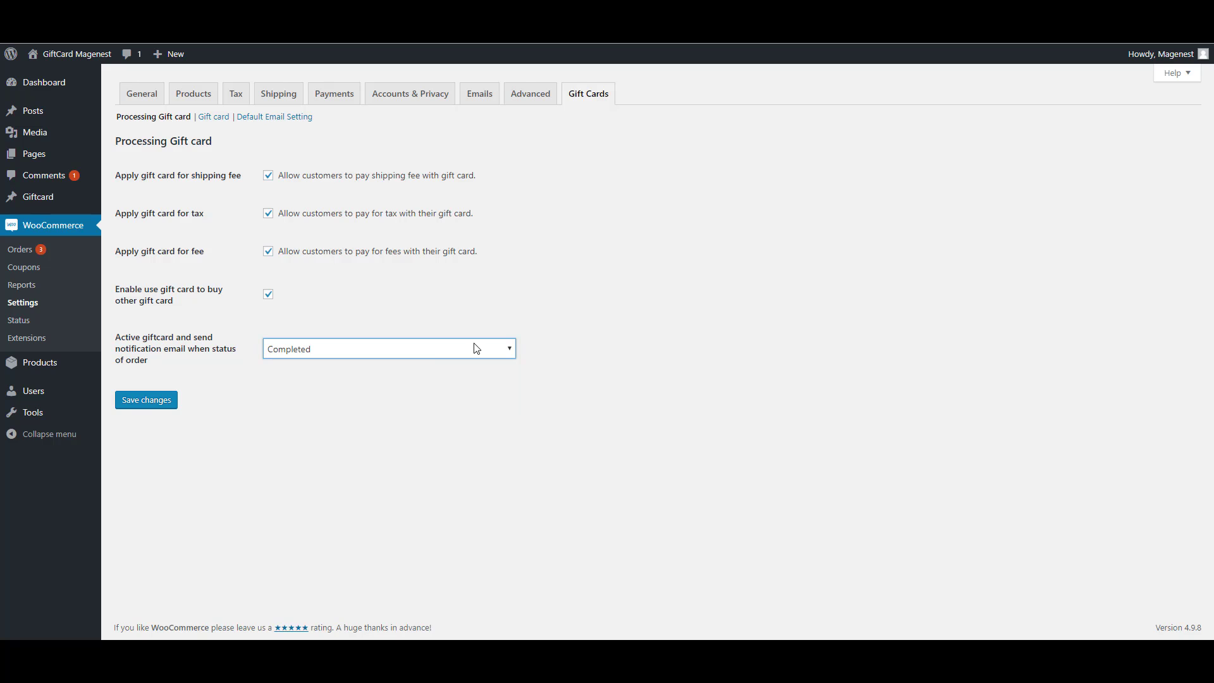
pyautogui.click(144, 400)
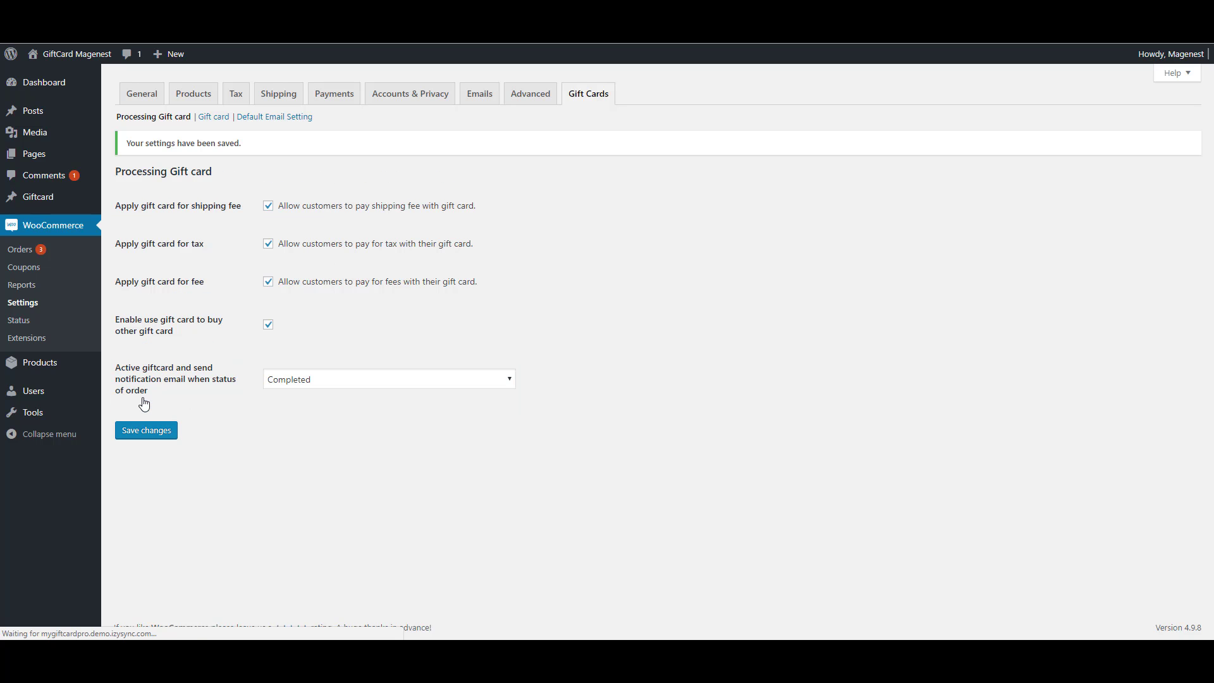
# - Clear the 0 from Default expire time span, keep pattern Magenest[A2]xyz[N4], and save
pyautogui.click(212, 117)
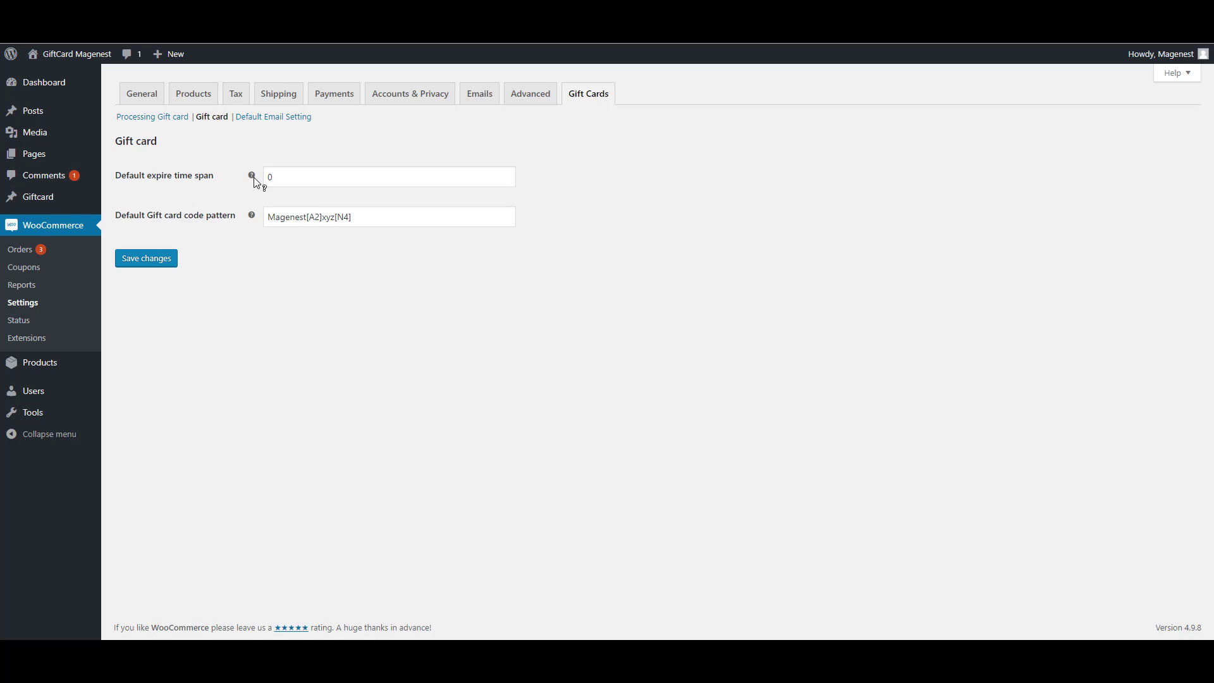
pyautogui.moveTo(253, 177)
pyautogui.click(251, 176)
pyautogui.press('BackSpace')
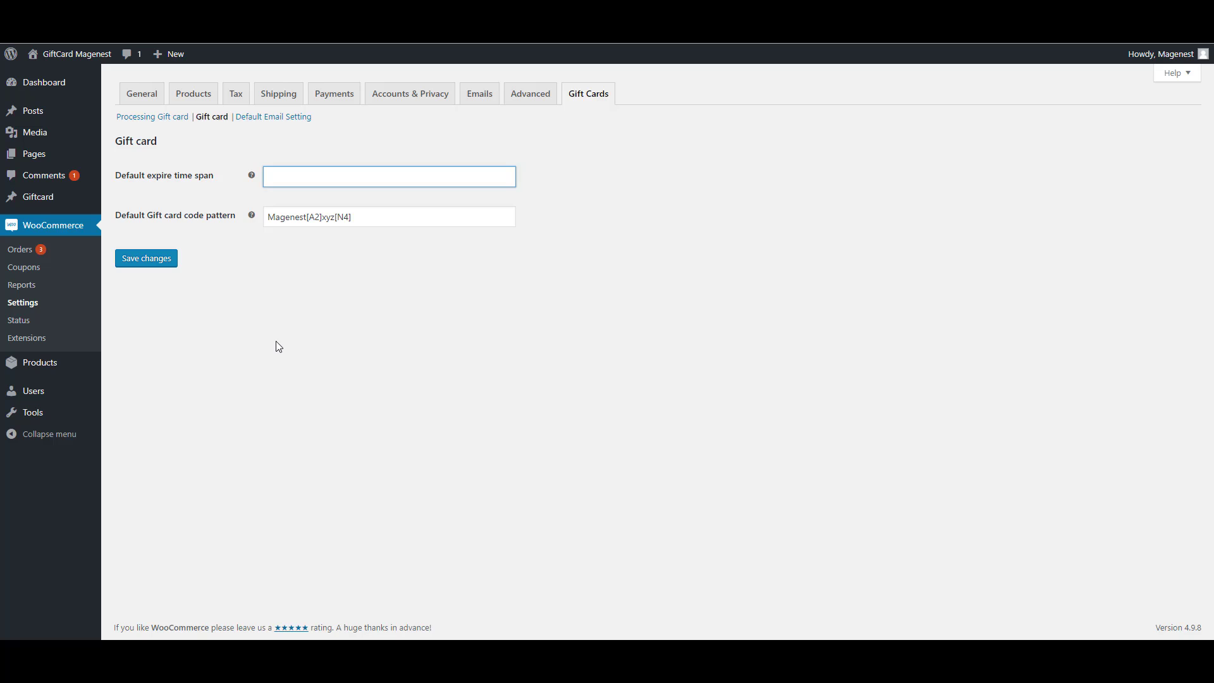
pyautogui.click(278, 344)
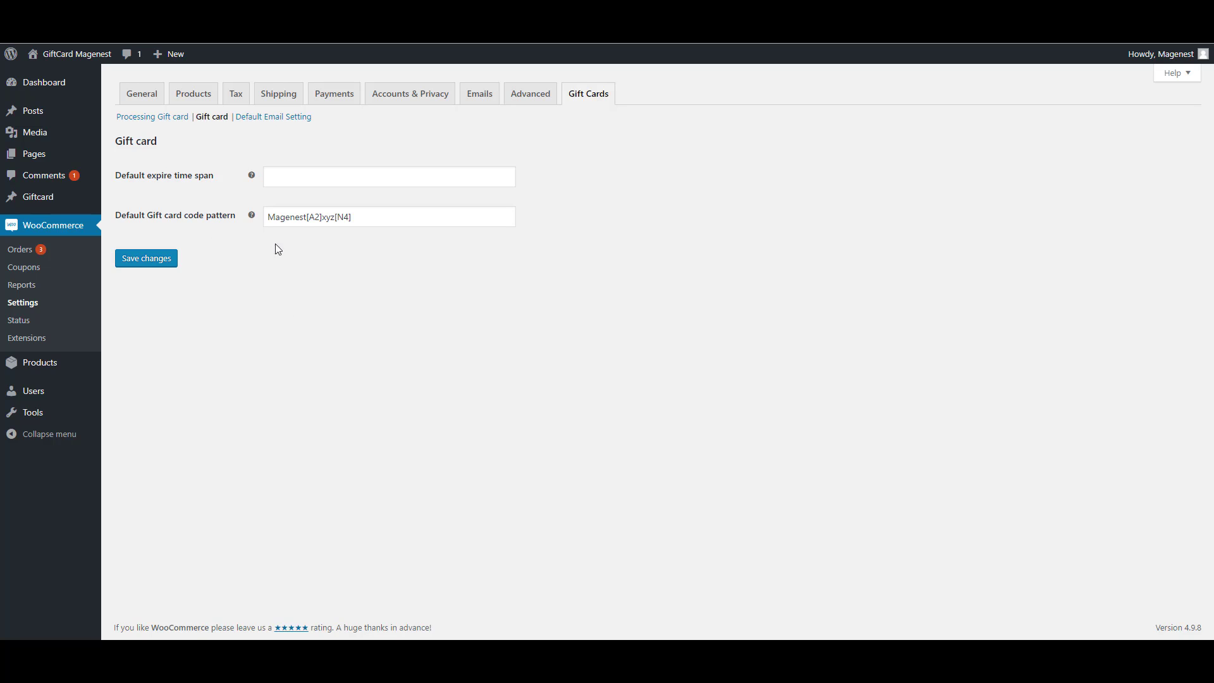
pyautogui.click(308, 218)
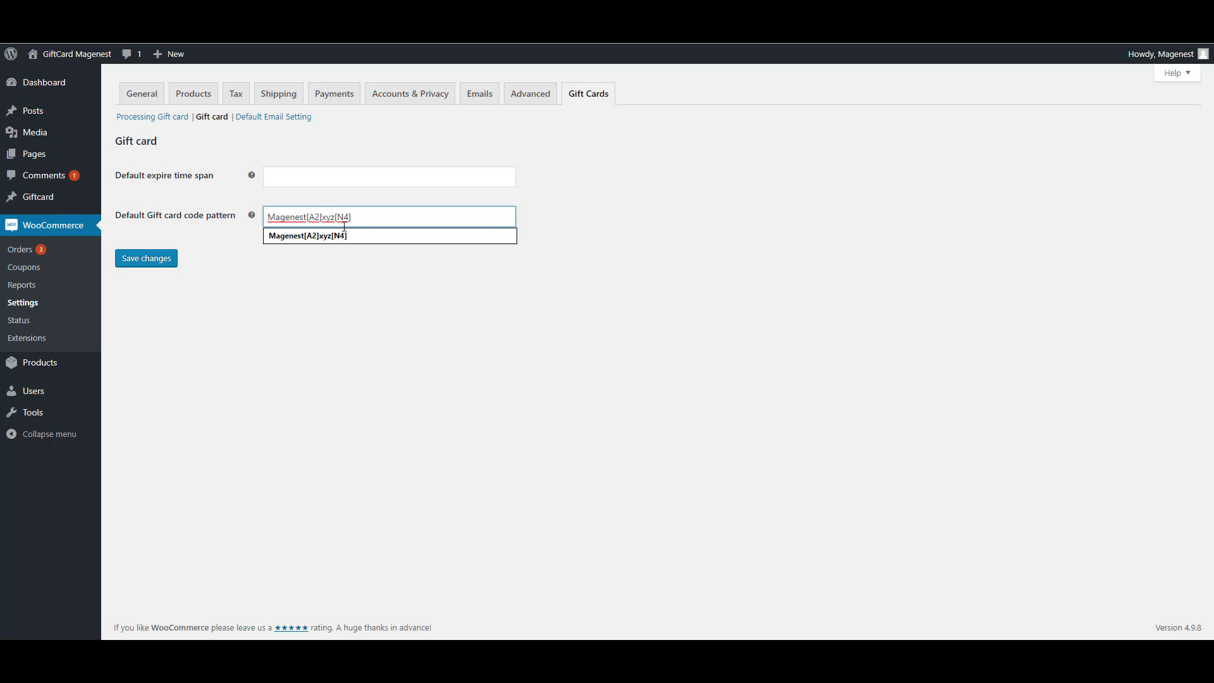
pyautogui.click(169, 267)
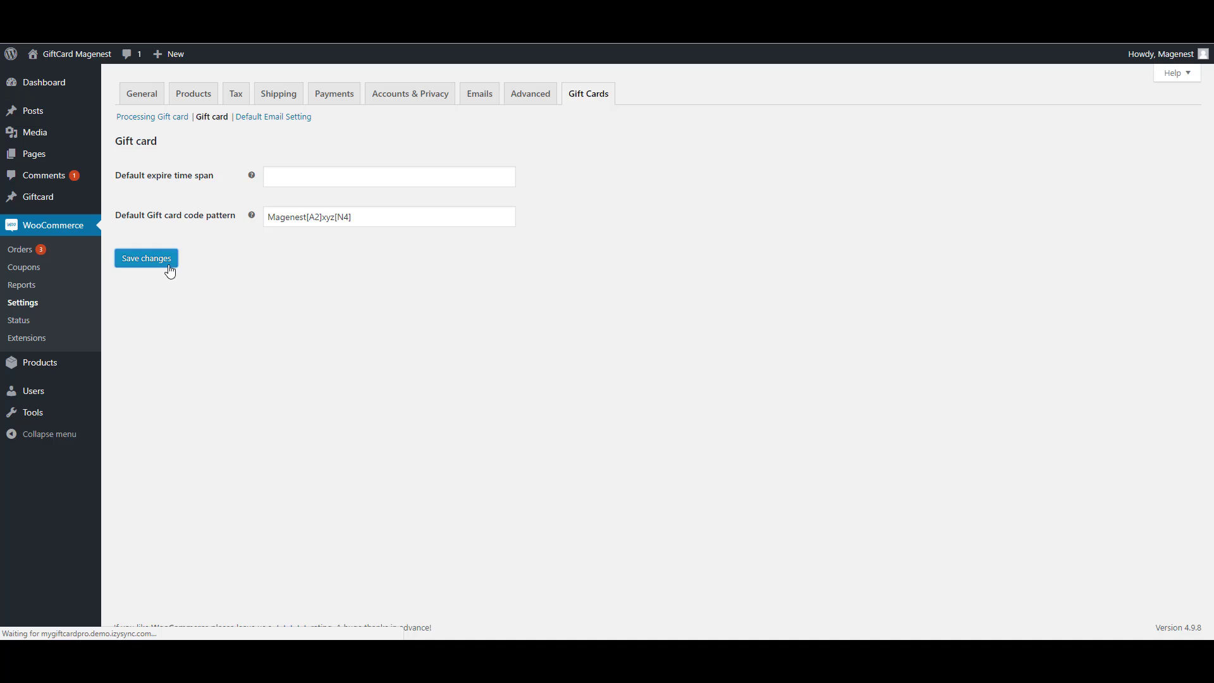
pyautogui.click(284, 117)
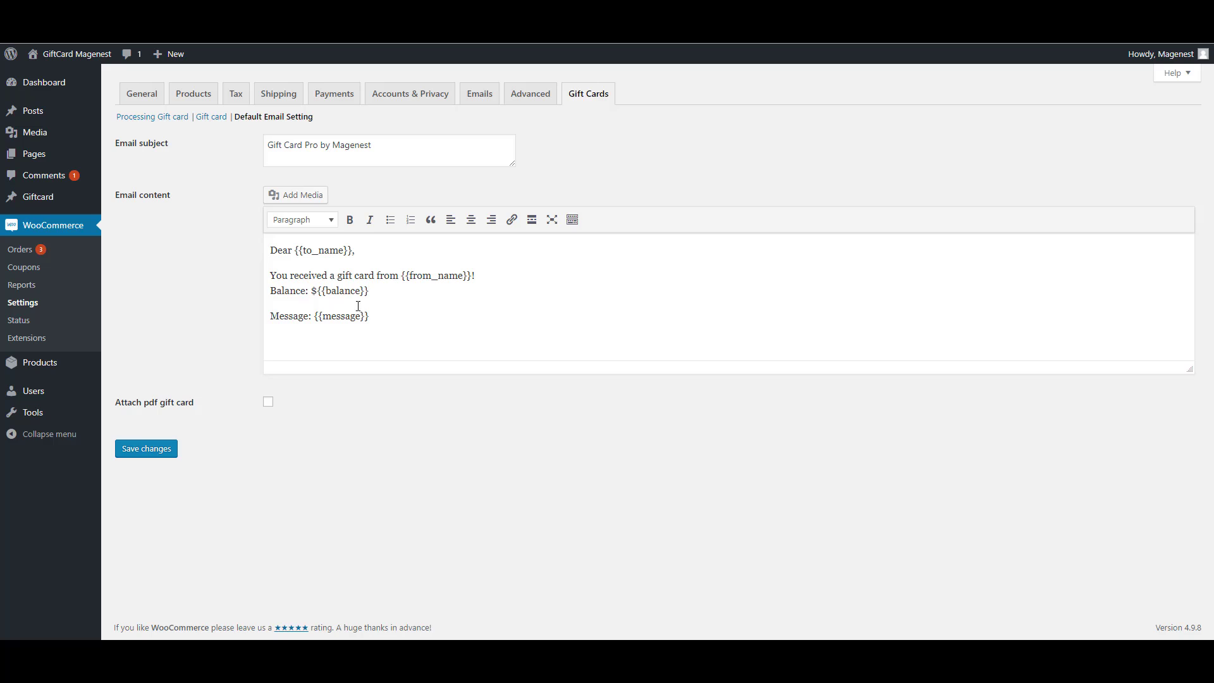
# - Review the default email body and save it with the PDF gift card attachment enabled
pyautogui.moveTo(370, 315); pyautogui.dragTo(313, 316)
pyautogui.click(378, 341)
pyautogui.click(158, 449)
# - Create a PDF template titled Happy Birthday using the pink-heart HAPPY BIRTHDAY! envelope background
pyautogui.moveTo(92, 199)
pyautogui.click(122, 255)
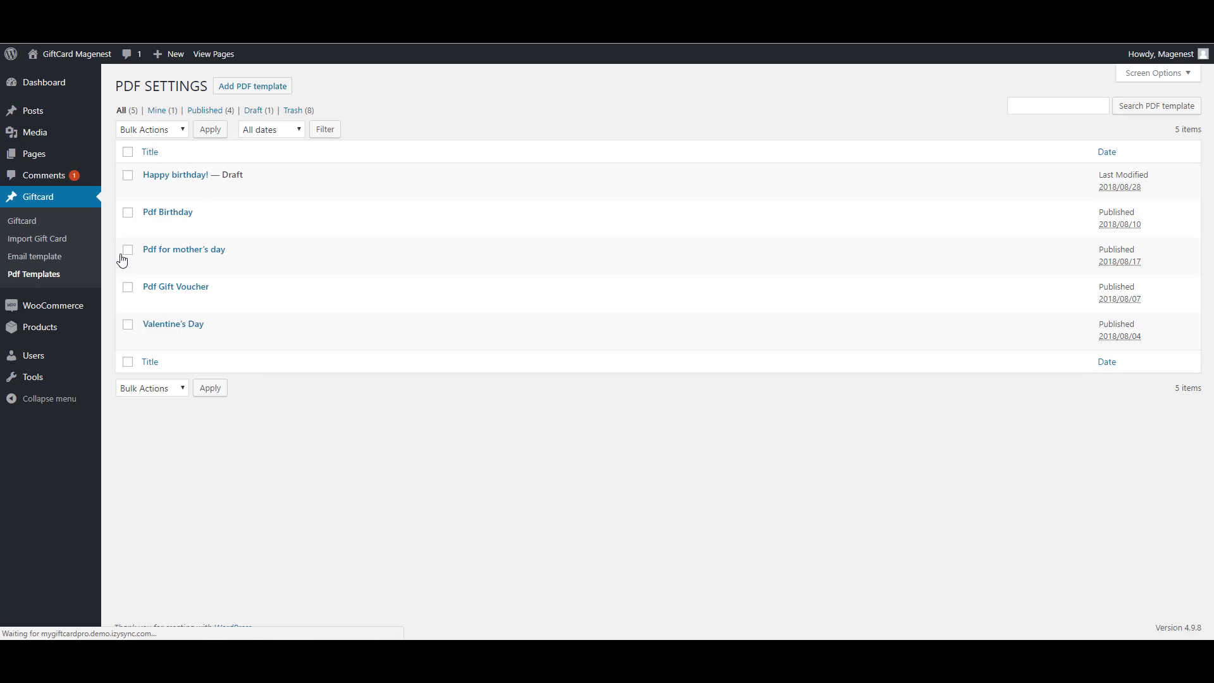
pyautogui.click(261, 92)
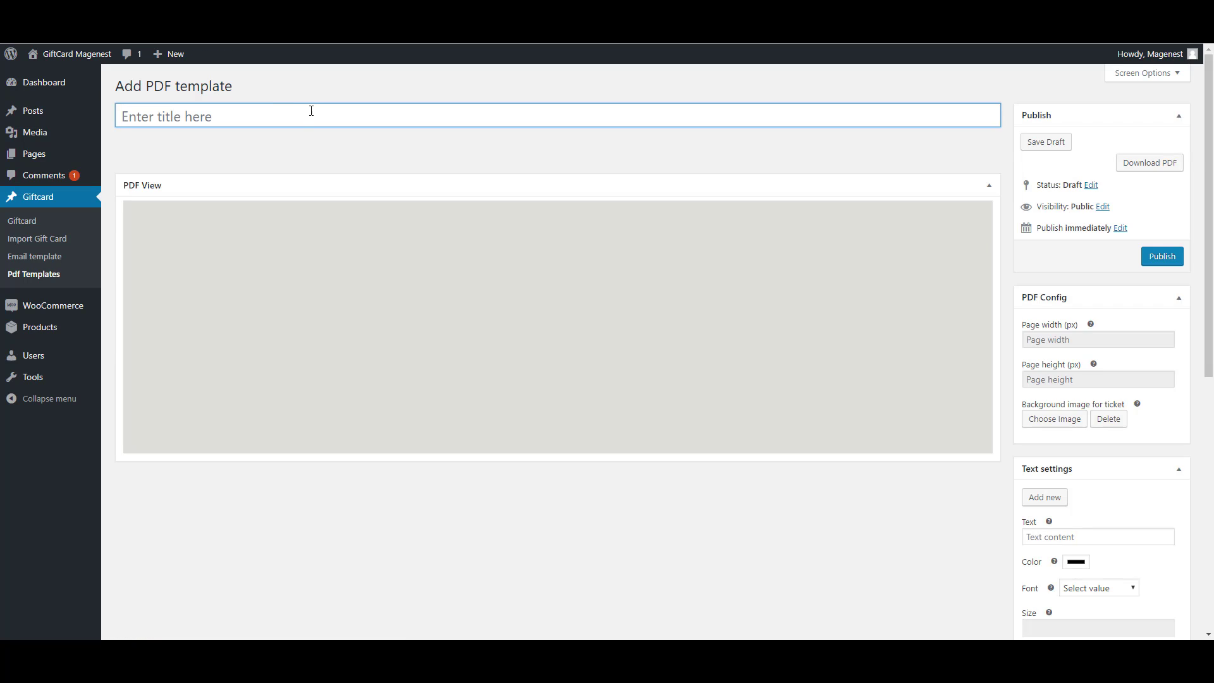
pyautogui.write('Happy Birthday')
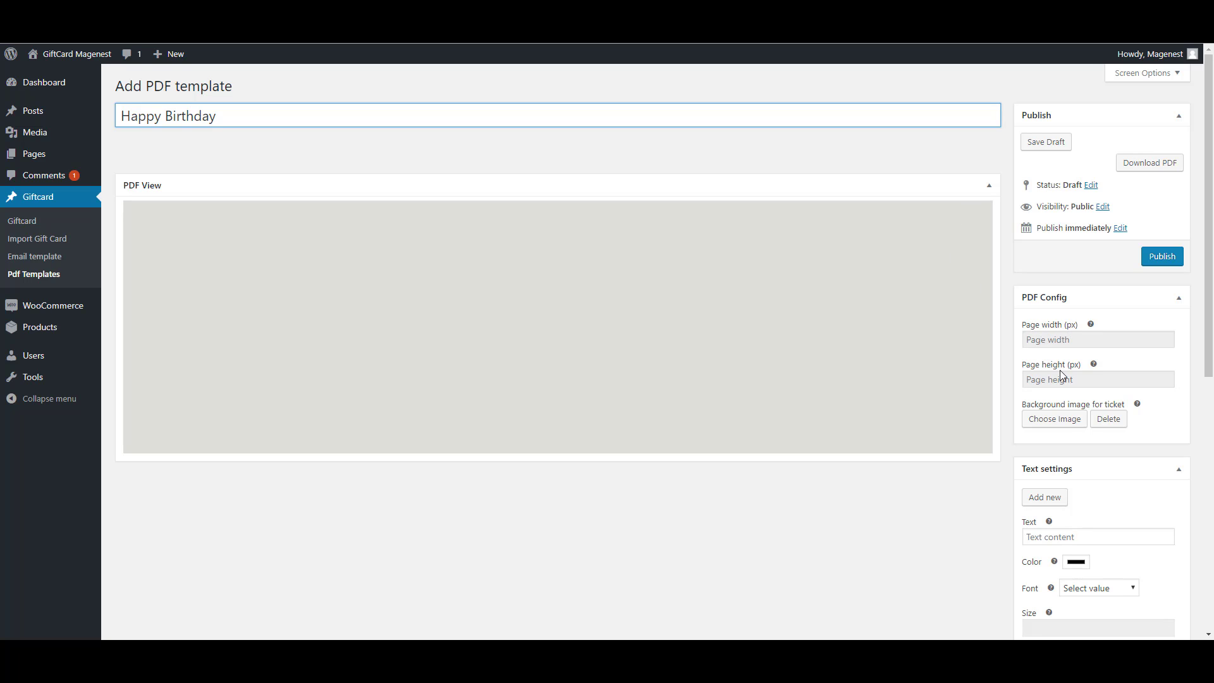
pyautogui.click(1067, 420)
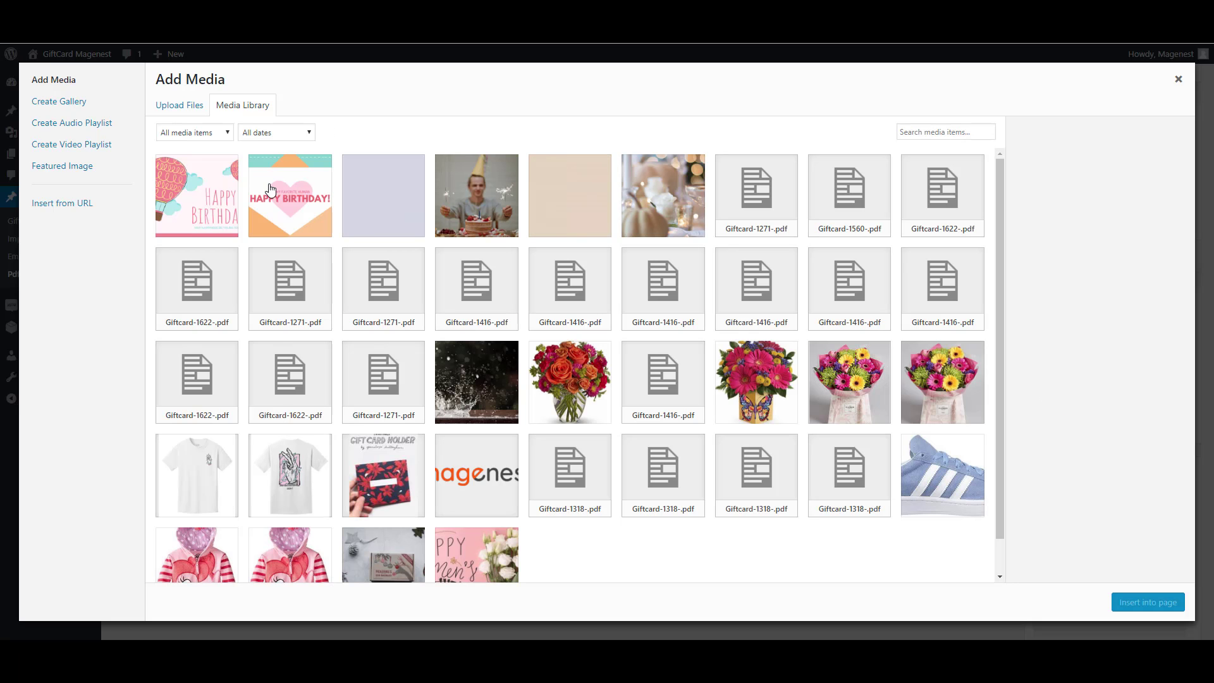
pyautogui.click(269, 188)
pyautogui.click(1132, 602)
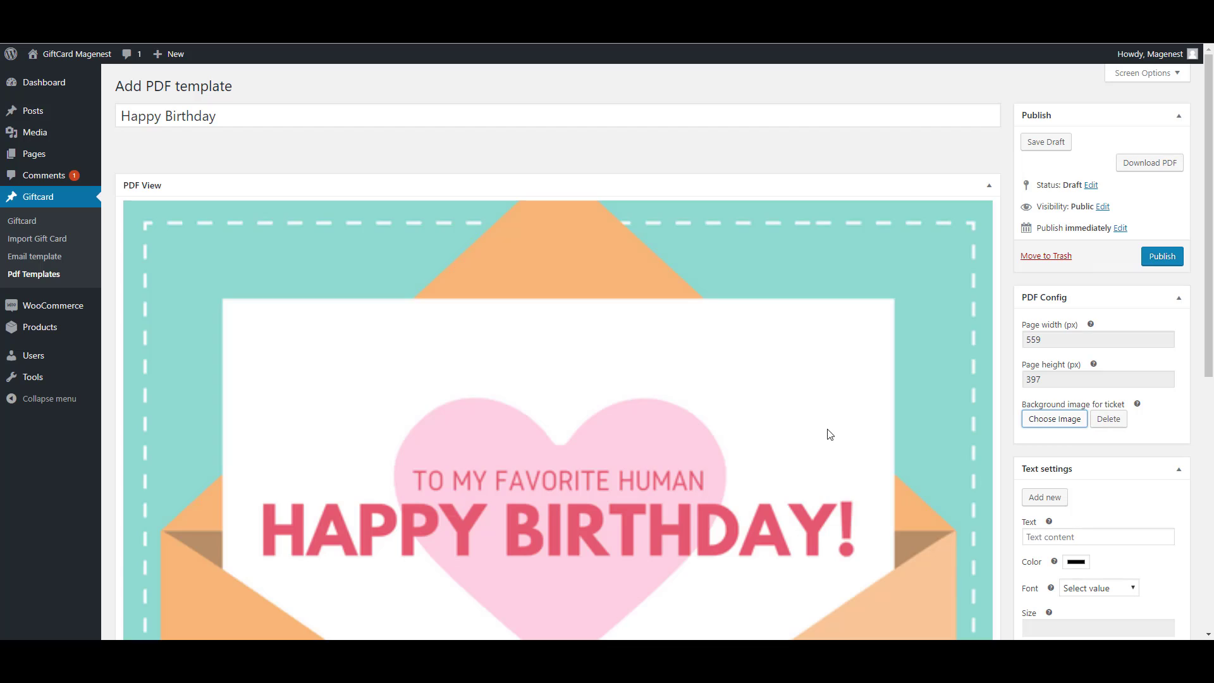
# - Add From: and To: text labels to the card, one below the other
pyautogui.scroll(-3, 805, 417)
pyautogui.click(1045, 307)
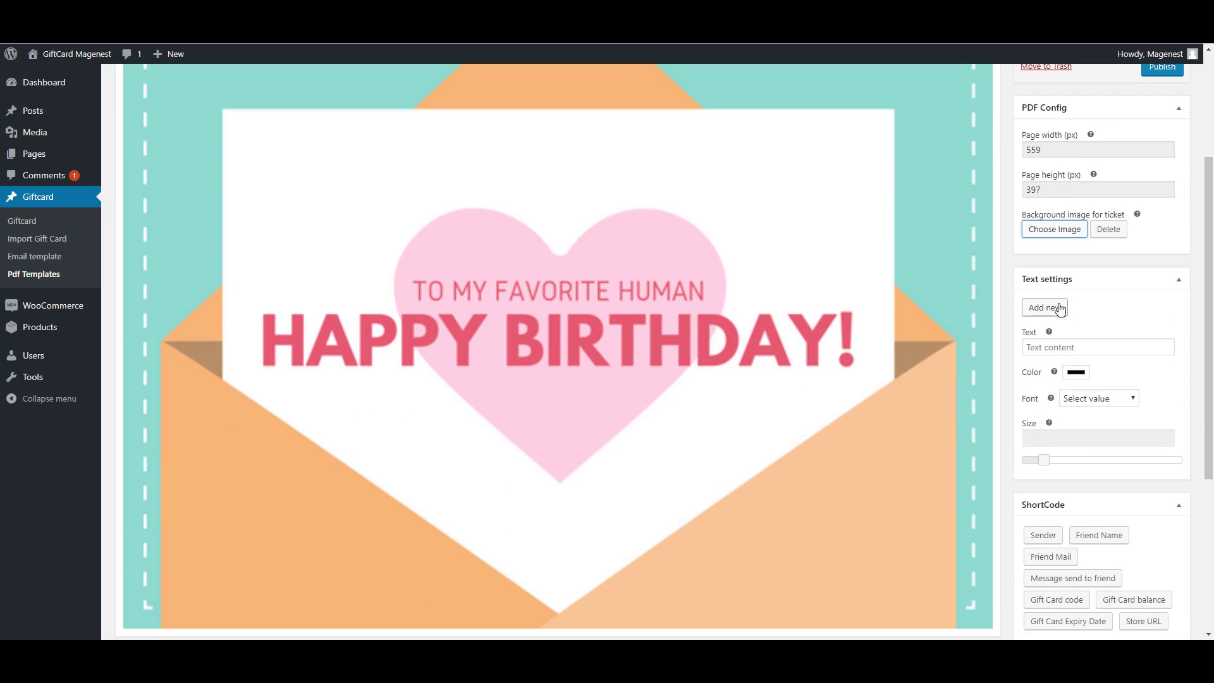
pyautogui.scroll(1, 237, 107)
pyautogui.moveTo(237, 106); pyautogui.dragTo(335, 205)
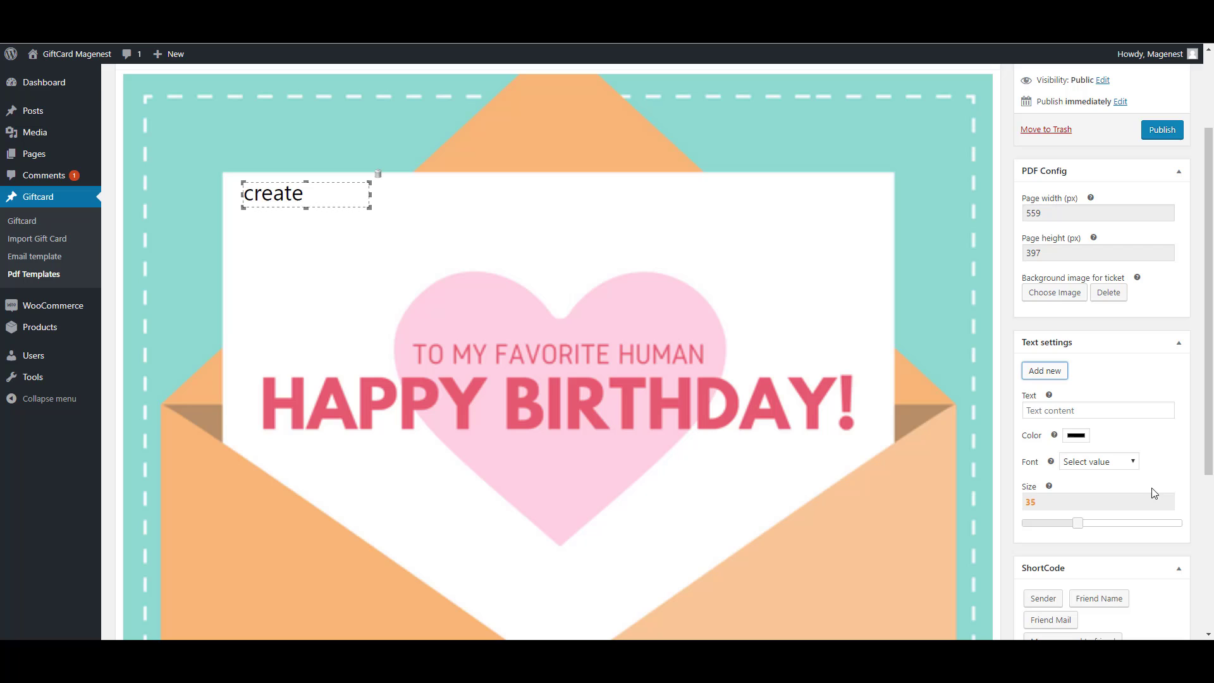
pyautogui.click(1095, 411)
pyautogui.write('From:')
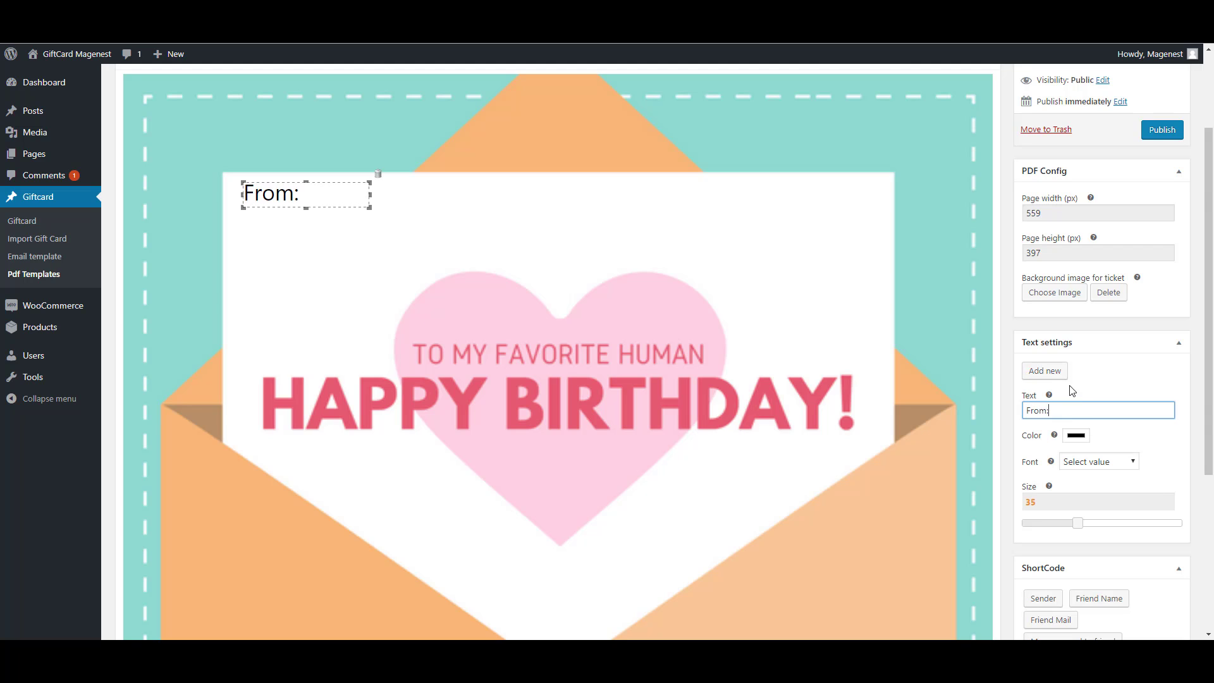
pyautogui.click(1061, 372)
pyautogui.moveTo(311, 189); pyautogui.dragTo(341, 234)
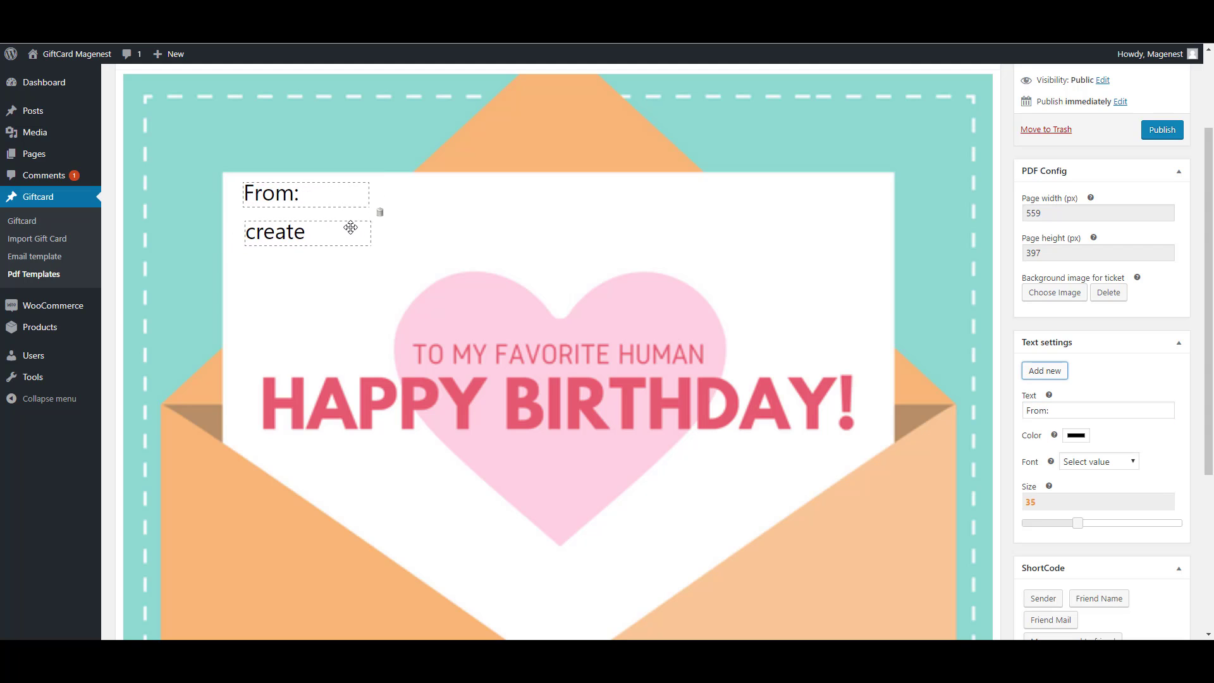
pyautogui.click(1051, 410)
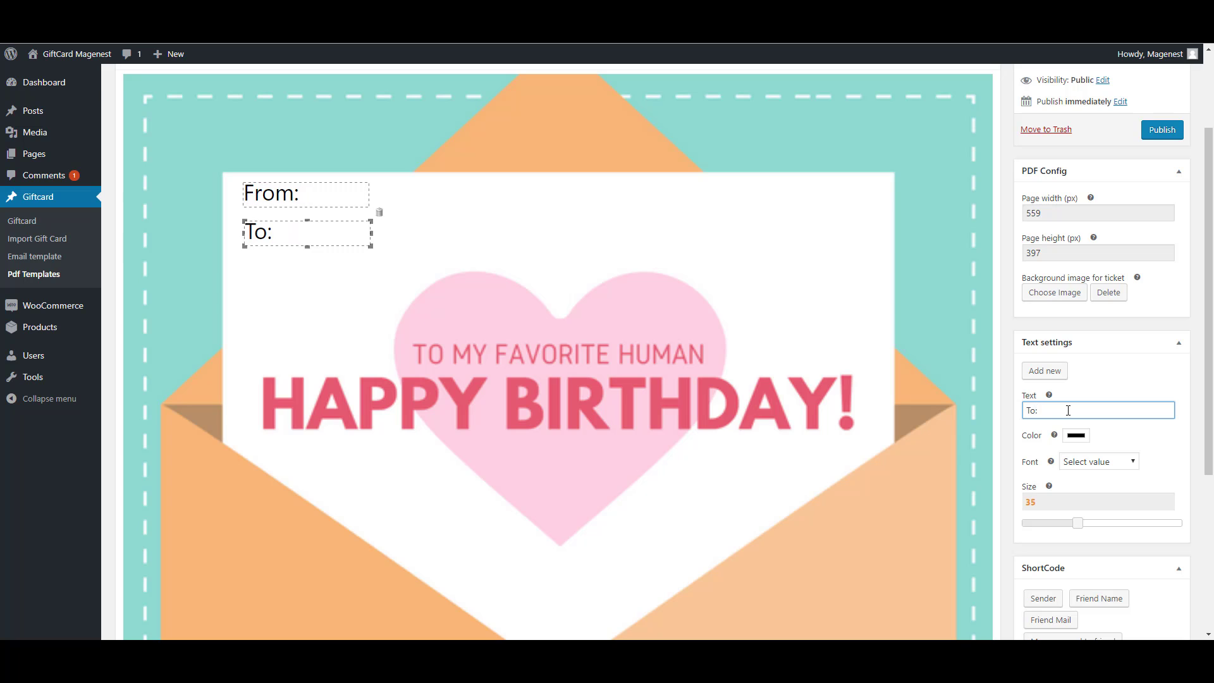
# - Add a Message: label below To: and a Gift Card Code label below HAPPY BIRTHDAY!
pyautogui.click(1044, 371)
pyautogui.moveTo(158, 130); pyautogui.dragTo(363, 280)
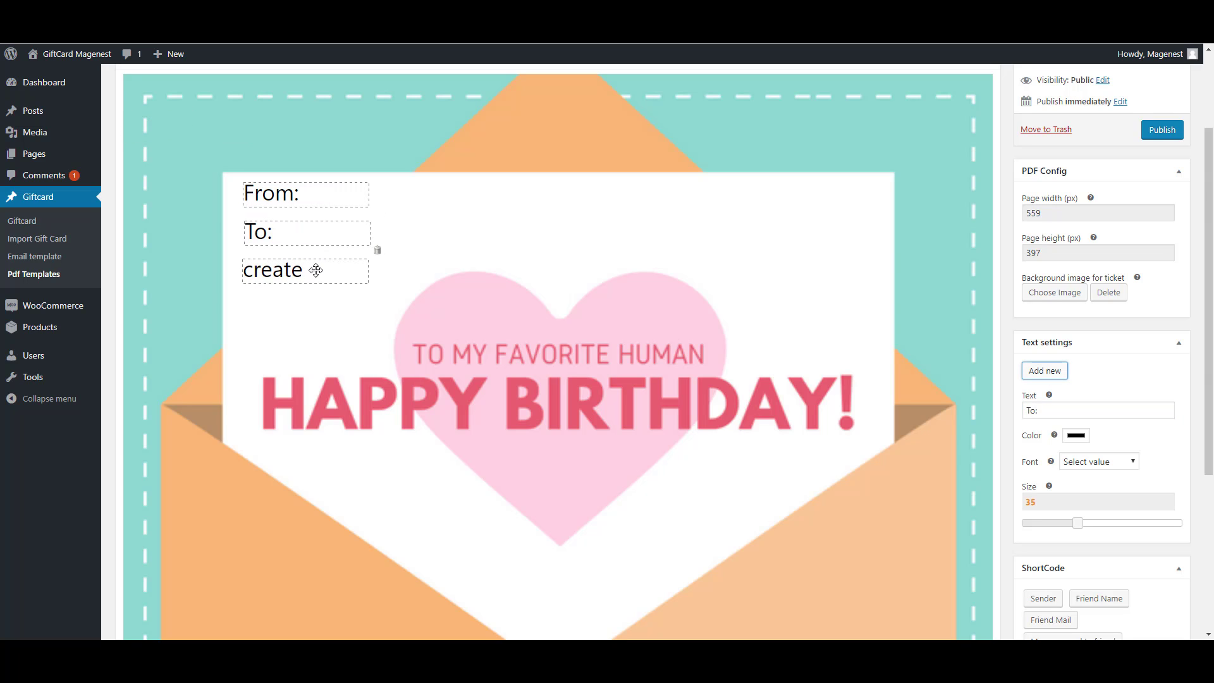
pyautogui.tripleClick(1037, 410)
pyautogui.write('Message:')
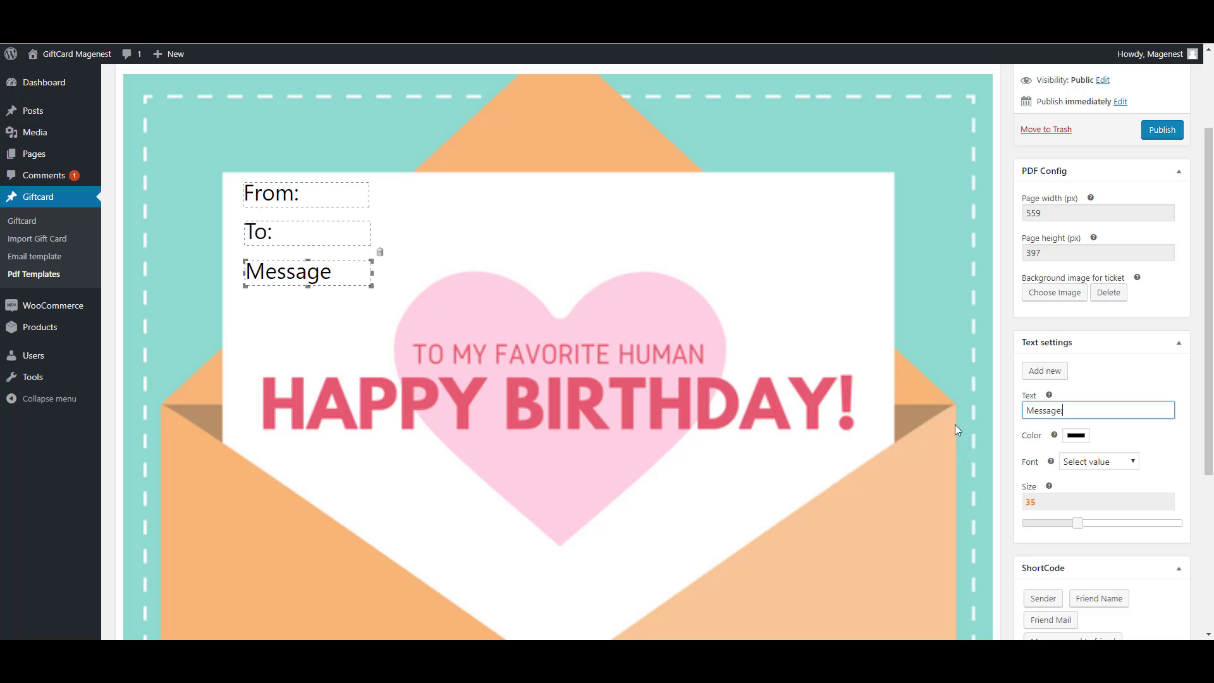
pyautogui.click(1045, 371)
pyautogui.moveTo(266, 109); pyautogui.dragTo(512, 480)
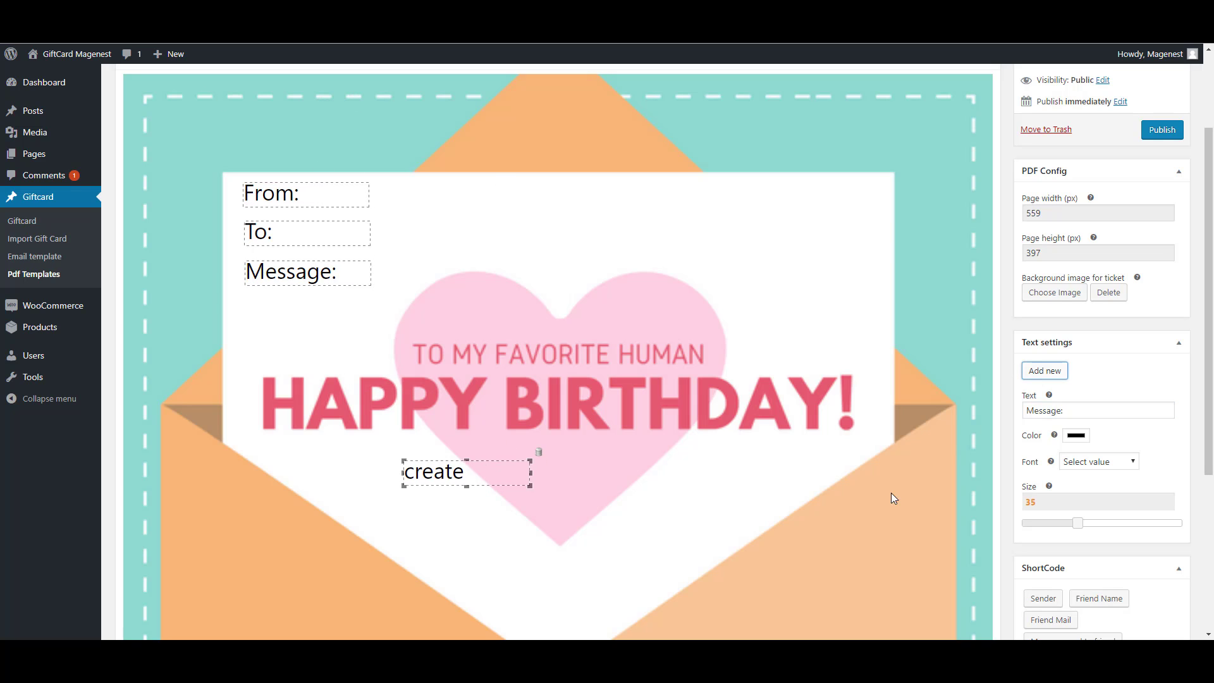
pyautogui.write('Gift Car')
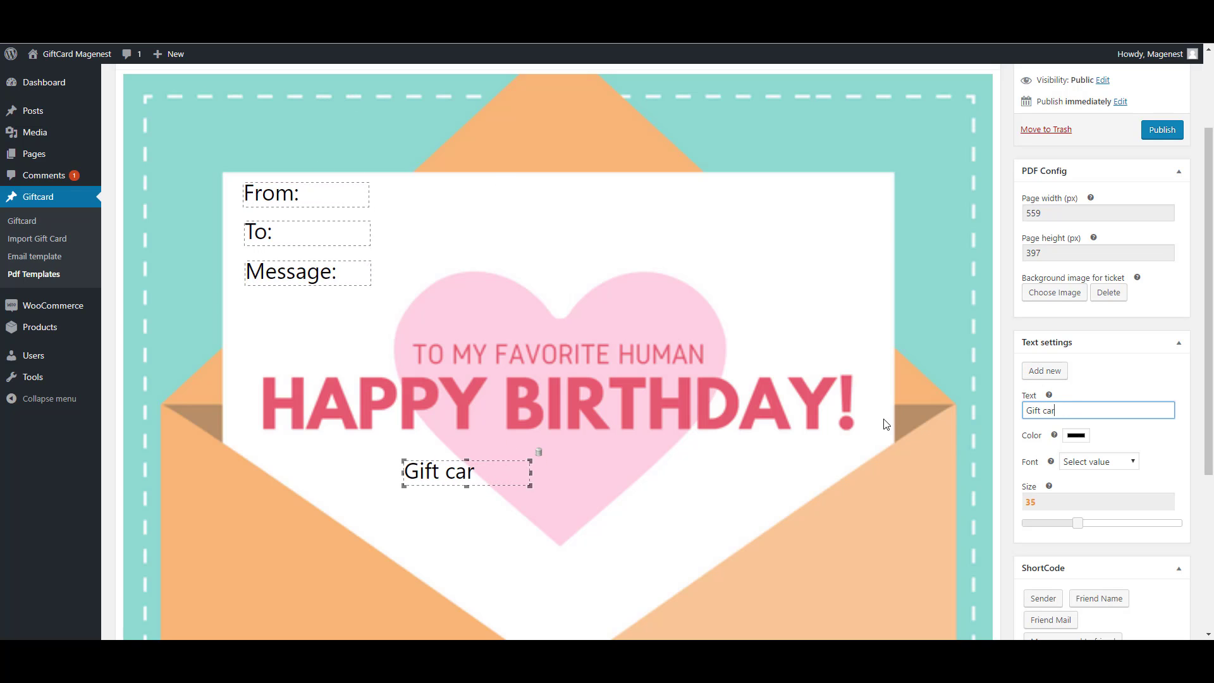
pyautogui.write('d Code')
# - Add a Coupon value label below Gift Card Code and Expiry date below it
pyautogui.click(1045, 370)
pyautogui.moveTo(266, 104); pyautogui.dragTo(506, 517)
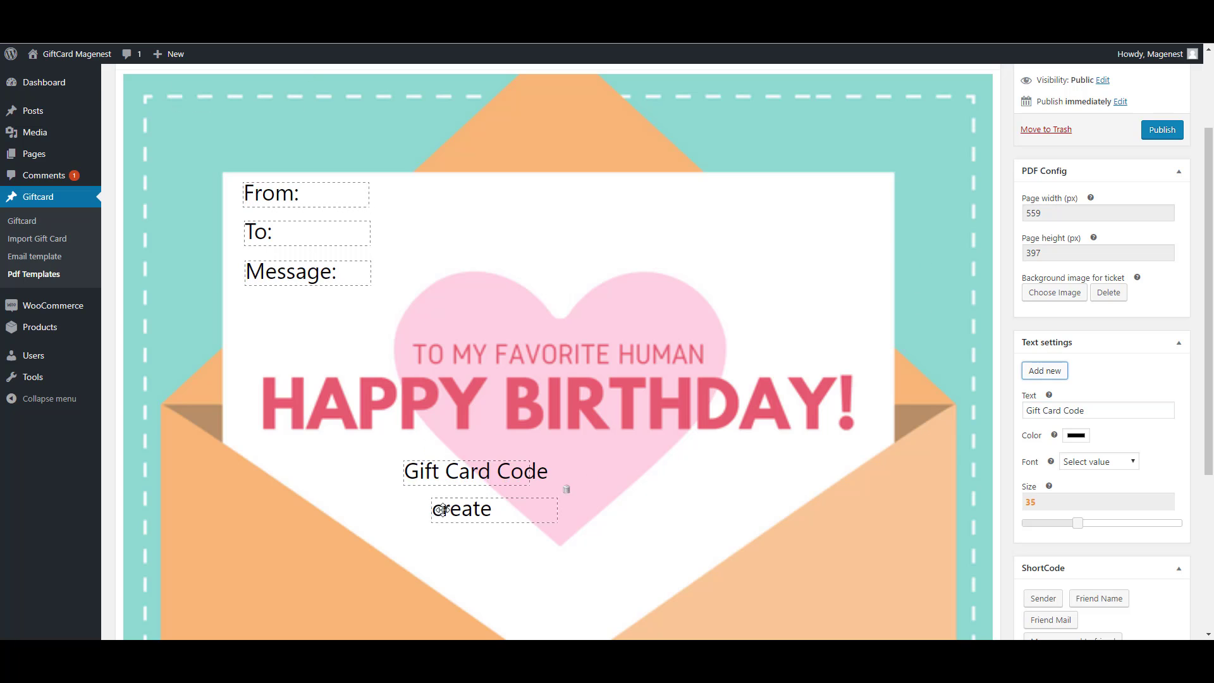
pyautogui.tripleClick(1064, 408)
pyautogui.write('Coupon value')
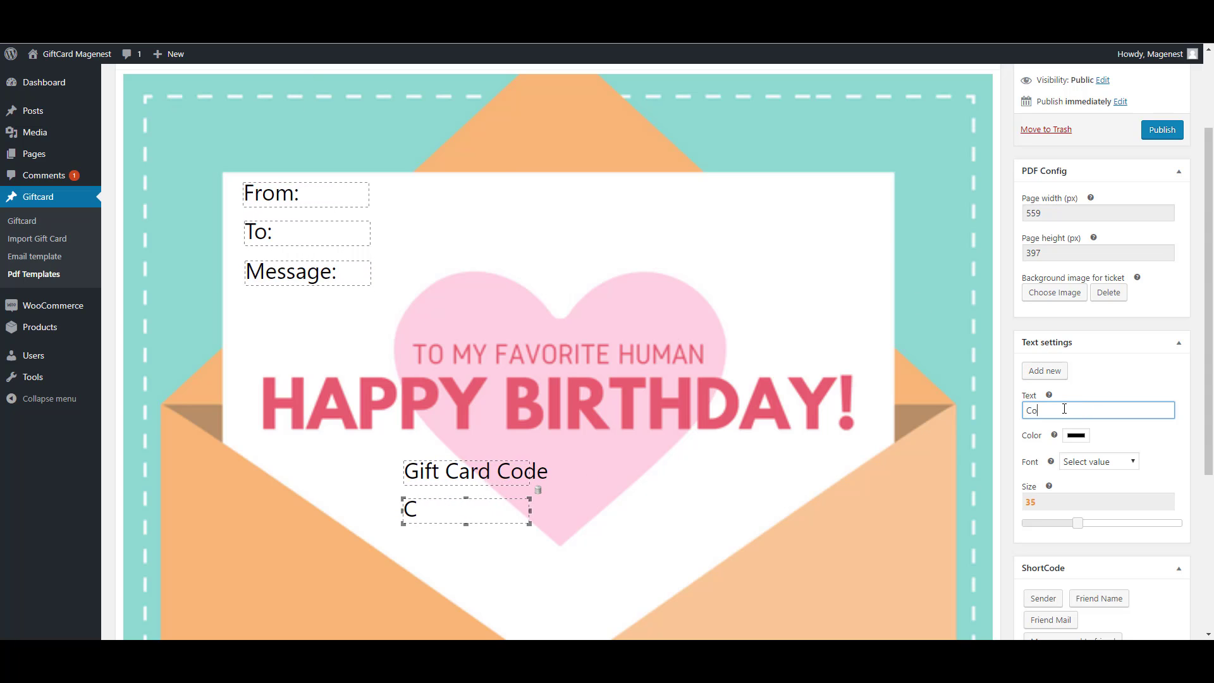
pyautogui.click(1045, 379)
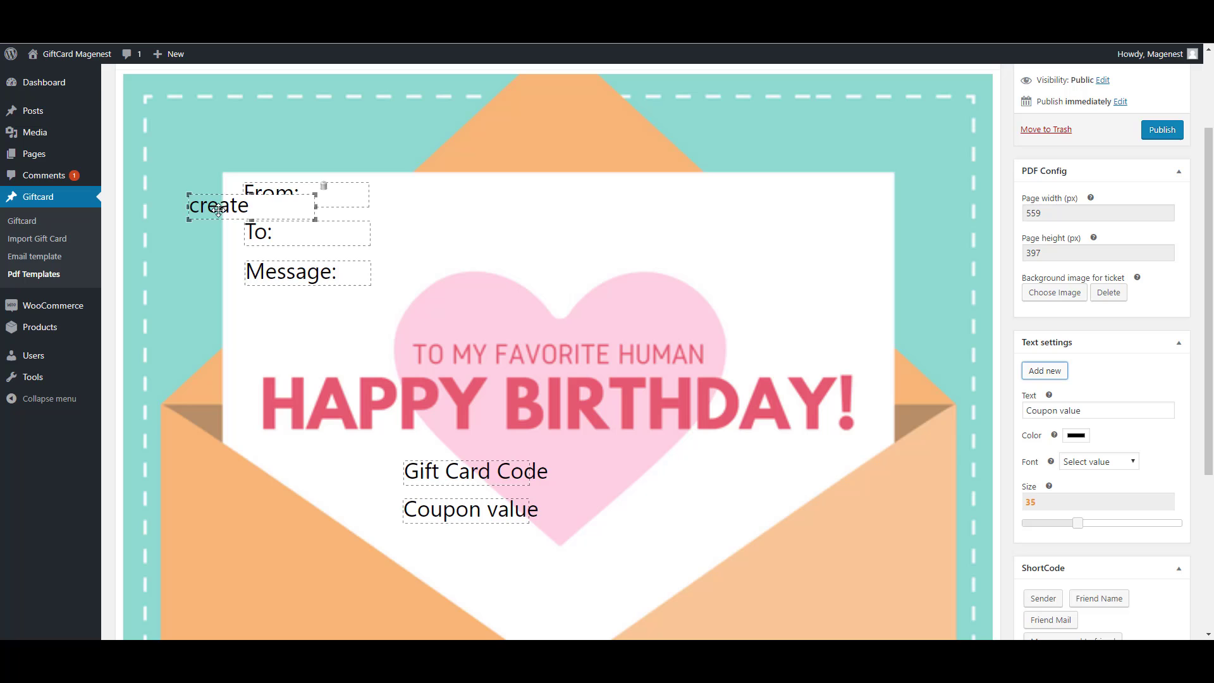
pyautogui.moveTo(218, 203); pyautogui.dragTo(434, 551)
pyautogui.write('Expiry date')
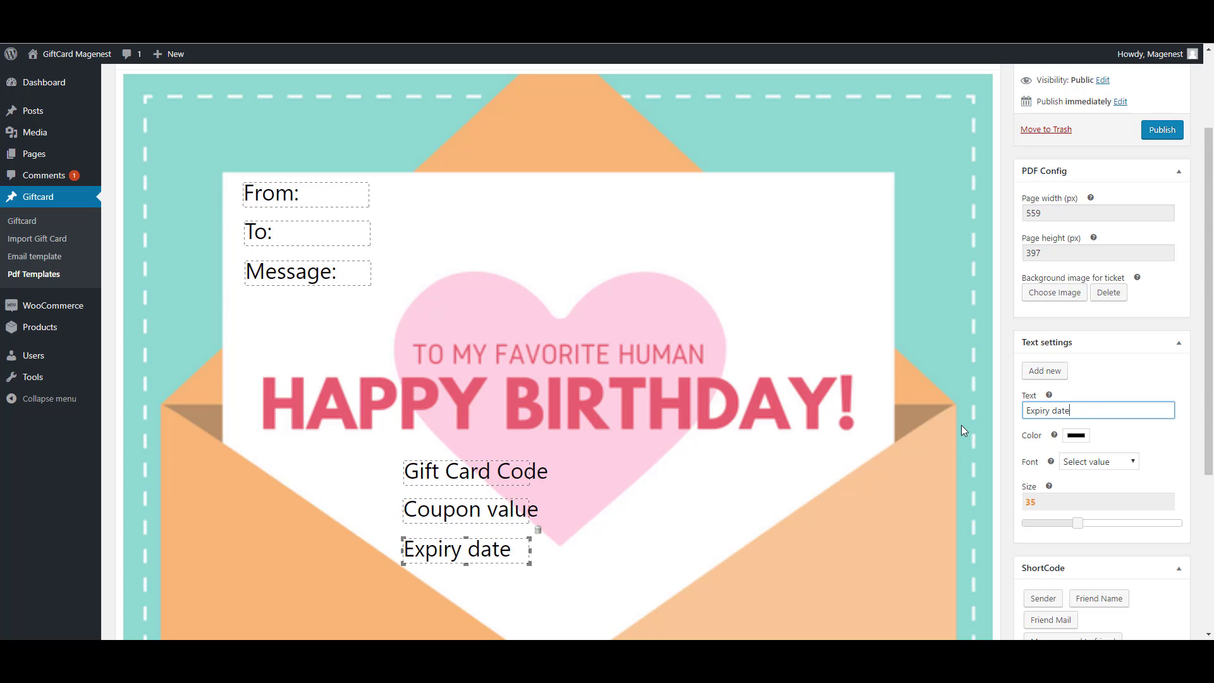
pyautogui.scroll(-1, 623, 460)
pyautogui.scroll(-2, 680, 444)
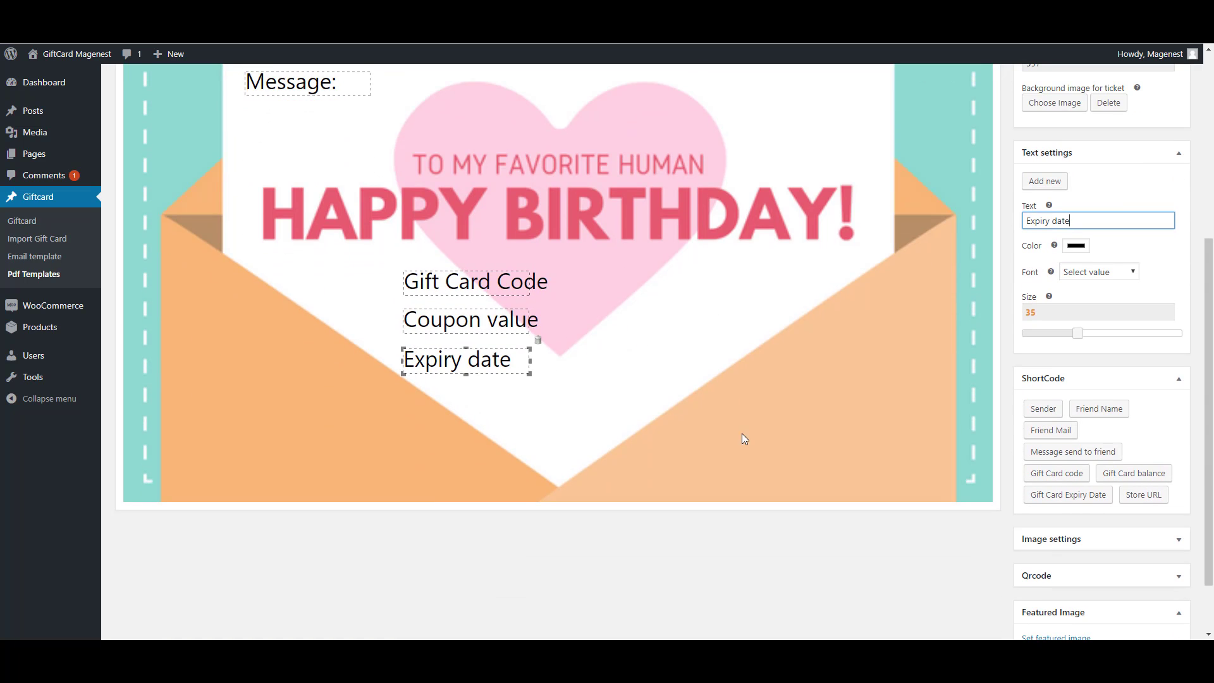
# - Place the {{from_name}} placeholder beside From: and the recipient-name placeholder beside To:
pyautogui.click(1051, 413)
pyautogui.scroll(2, 651, 291)
pyautogui.scroll(1, 651, 291)
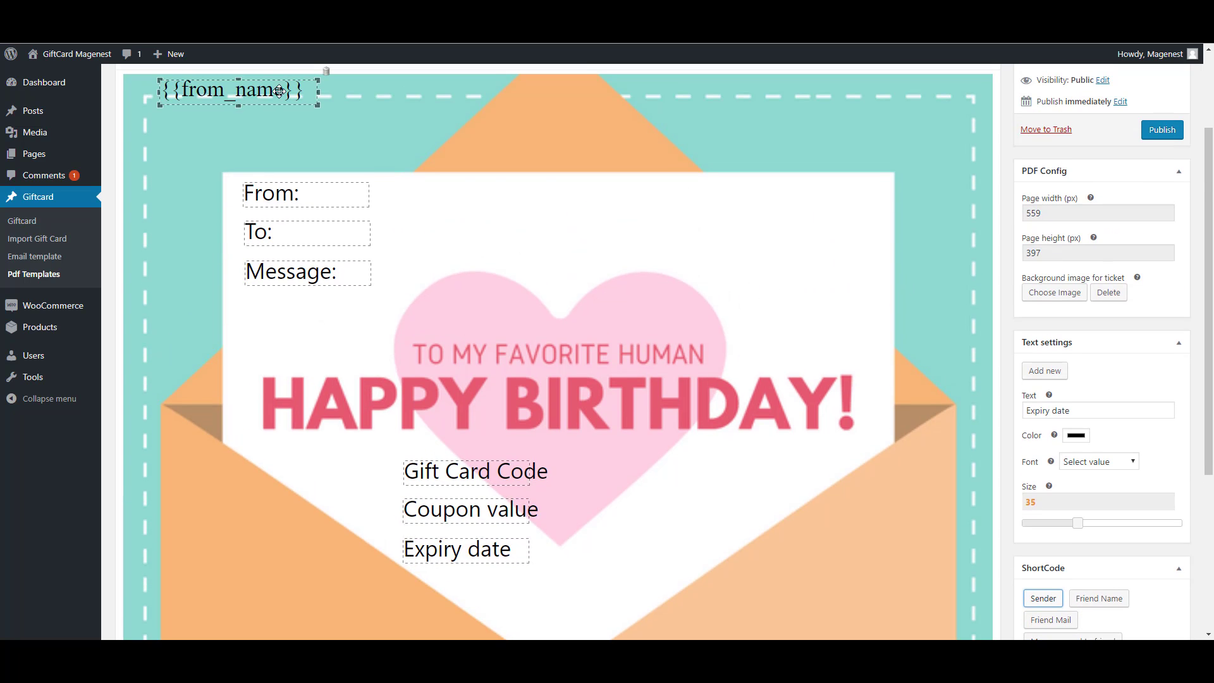
pyautogui.moveTo(234, 89); pyautogui.dragTo(459, 193)
pyautogui.scroll(-3, 622, 271)
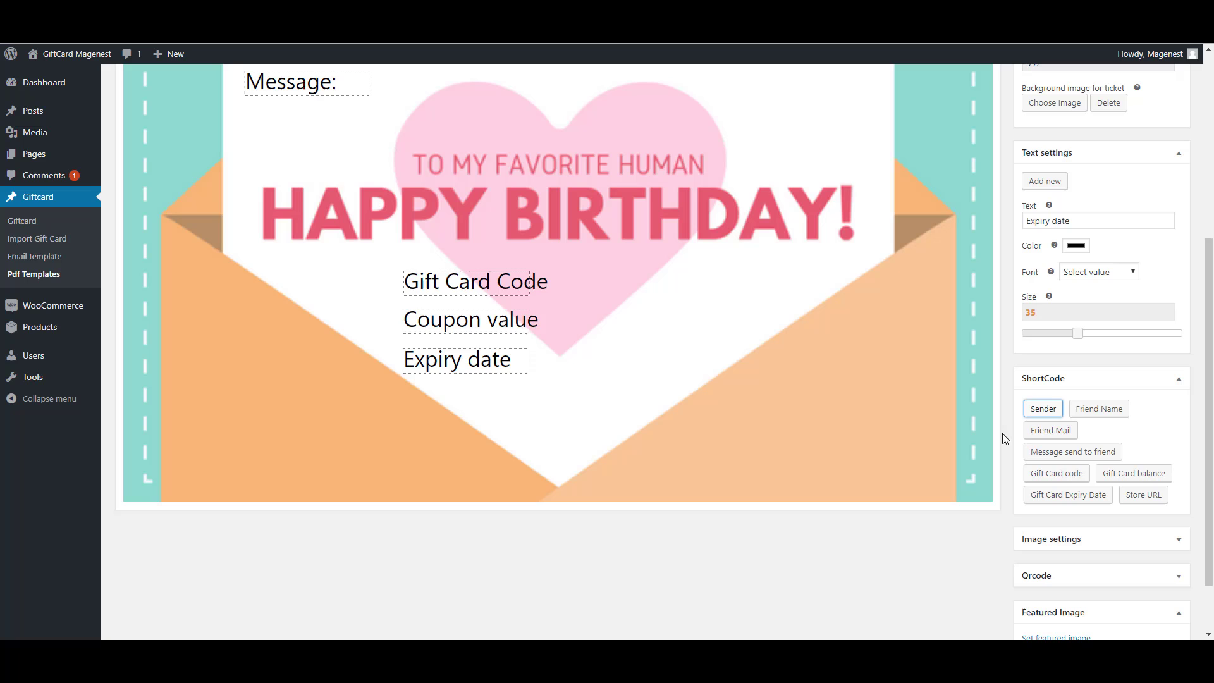
pyautogui.click(1080, 421)
pyautogui.scroll(2, 740, 319)
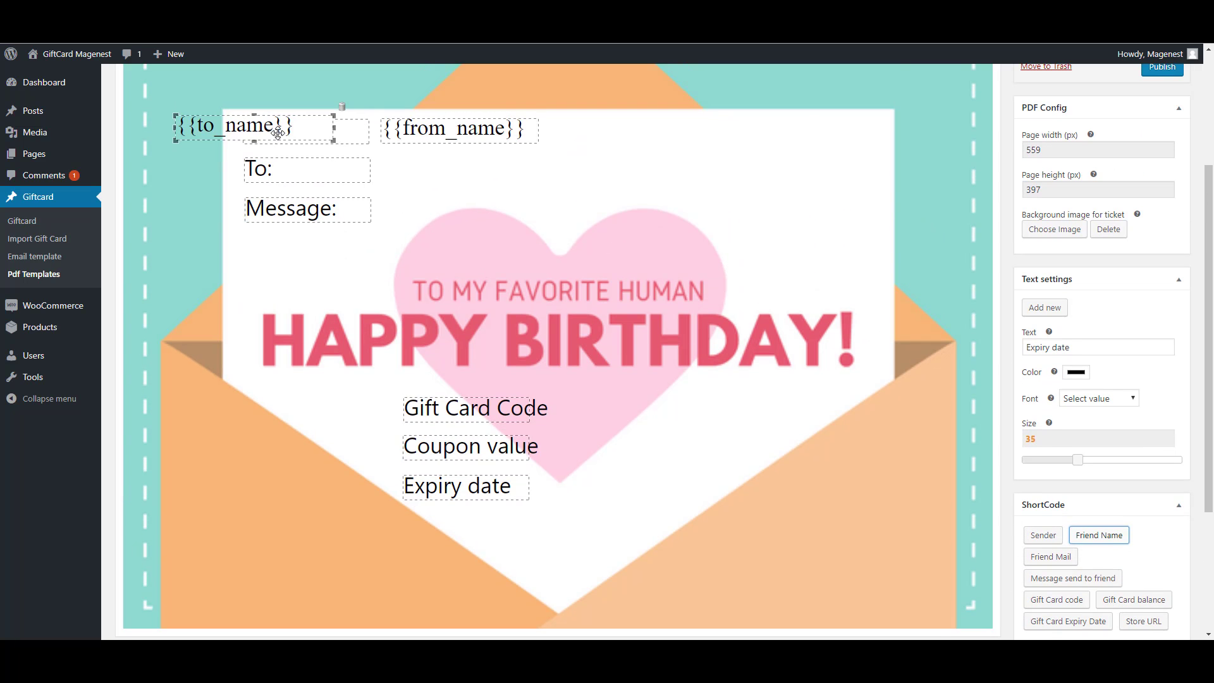
pyautogui.moveTo(270, 126); pyautogui.dragTo(481, 180)
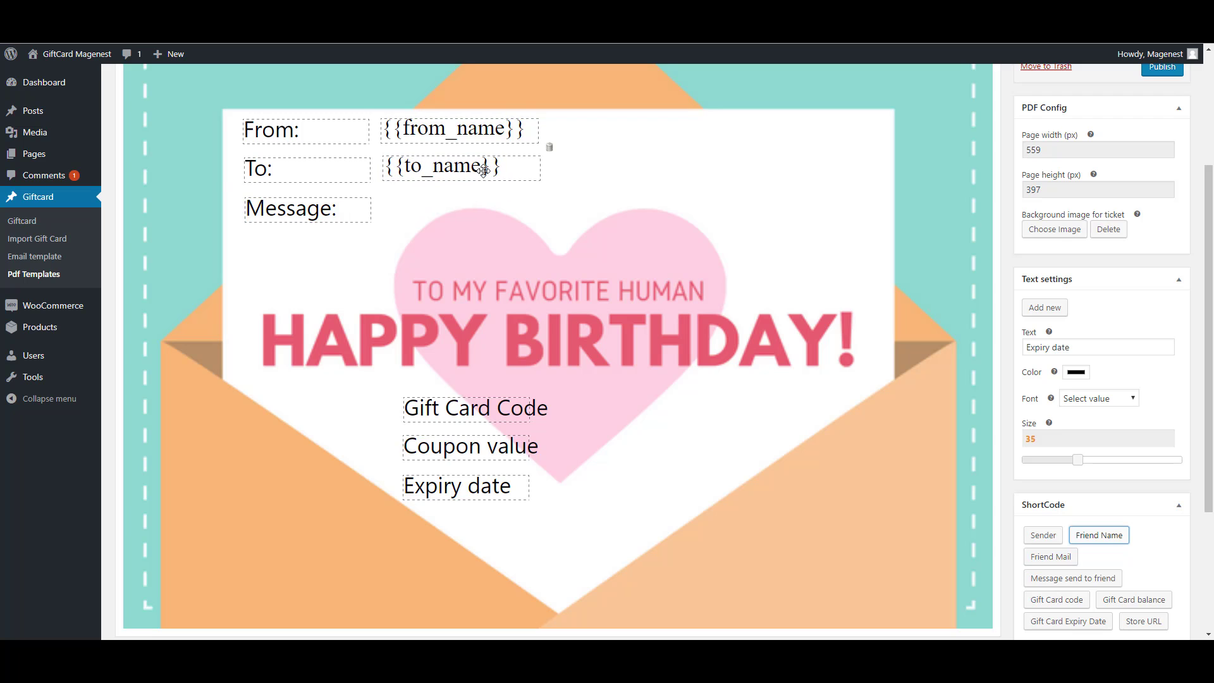
pyautogui.scroll(-3, 939, 378)
# - Place {{message}} beside Message: and the gift card code placeholder beside Gift Card Code
pyautogui.click(1050, 388)
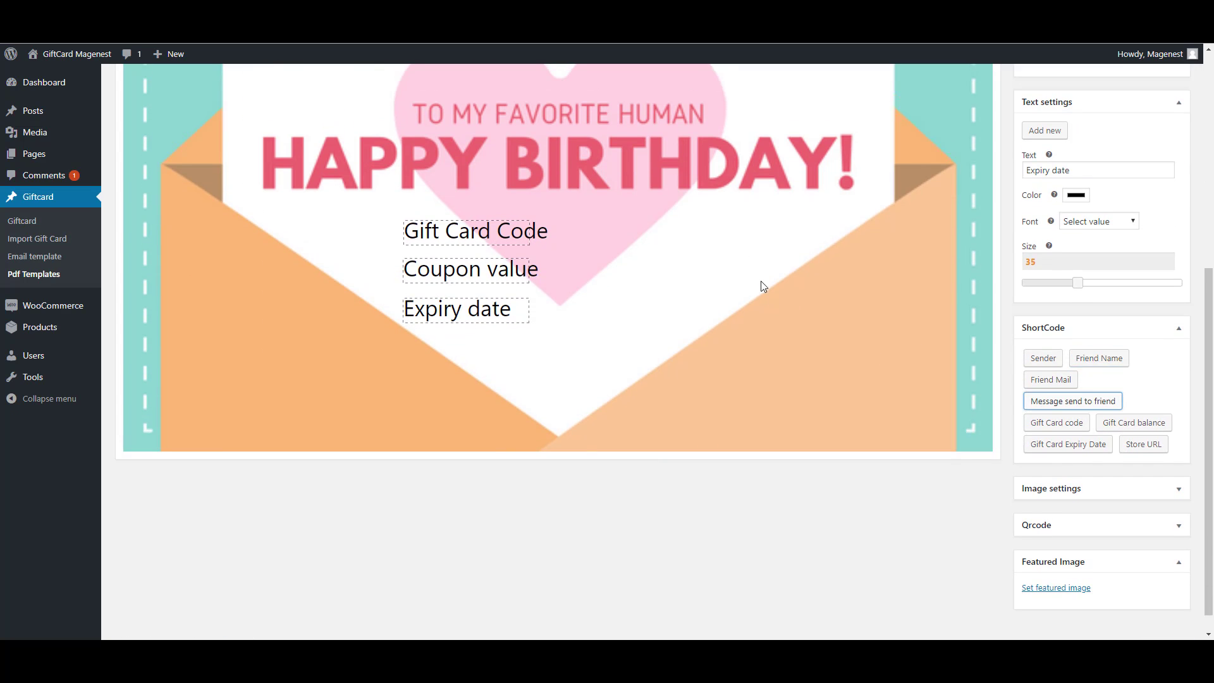
pyautogui.scroll(3, 759, 282)
pyautogui.moveTo(359, 117); pyautogui.dragTo(494, 209)
pyautogui.scroll(-3, 598, 275)
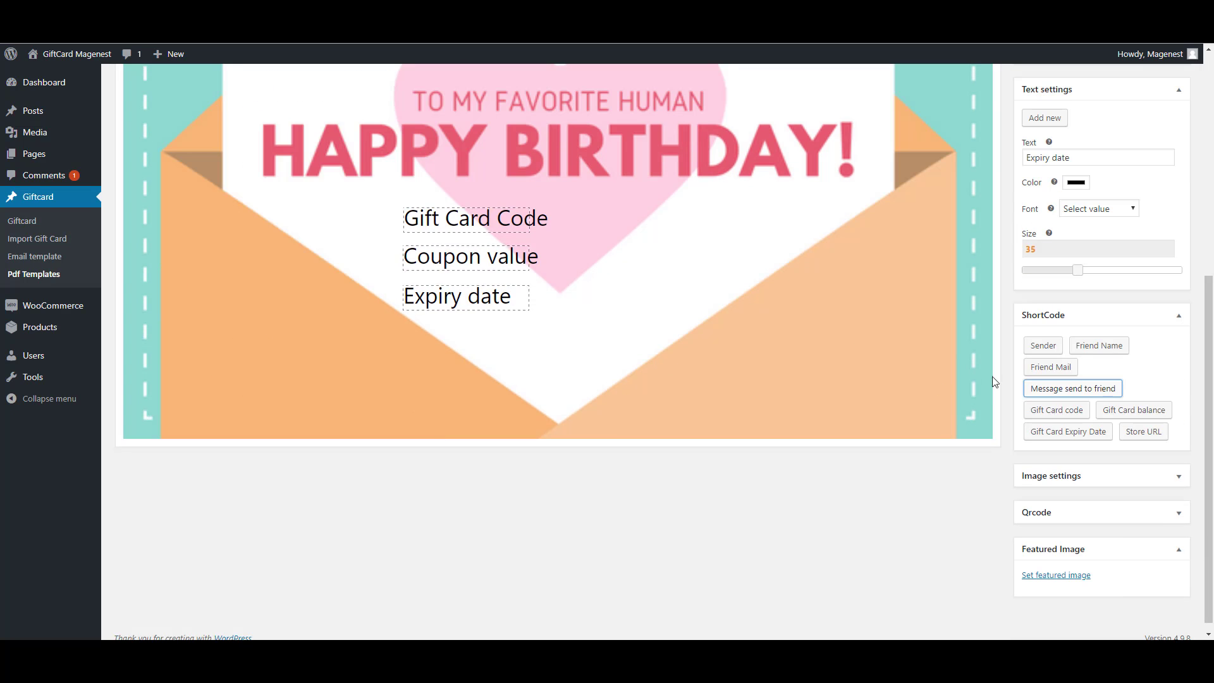
pyautogui.click(1069, 412)
pyautogui.scroll(3, 551, 219)
pyautogui.scroll(2, 552, 219)
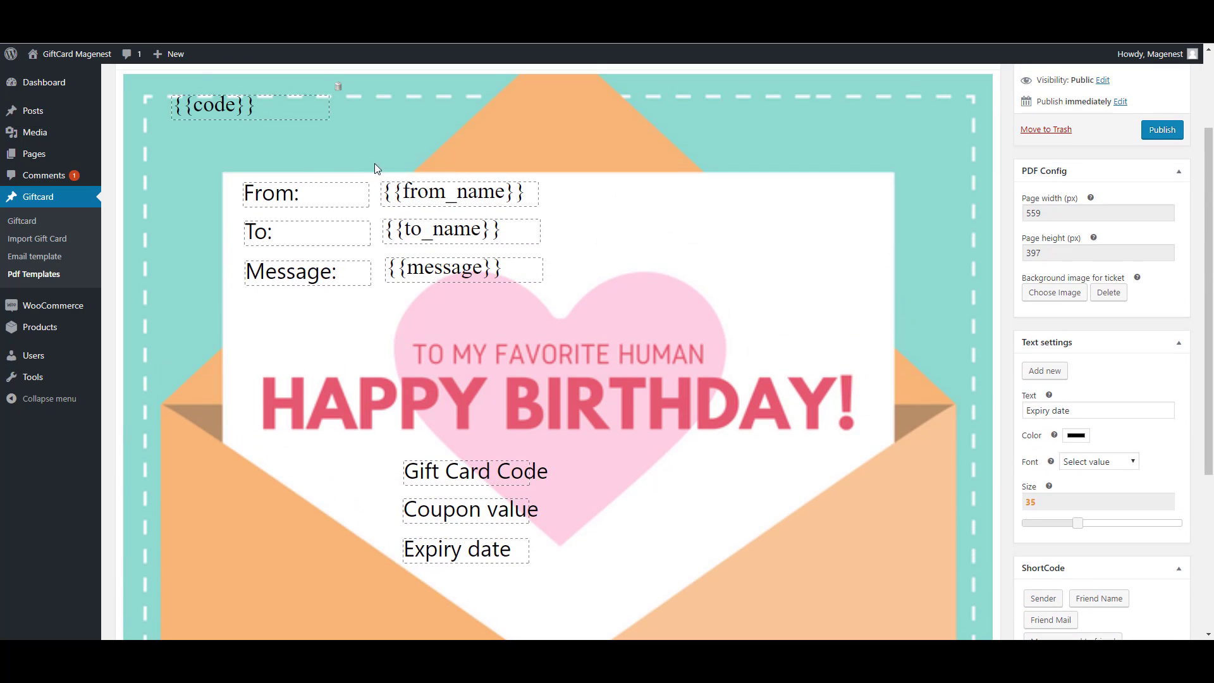
pyautogui.moveTo(262, 107); pyautogui.dragTo(669, 475)
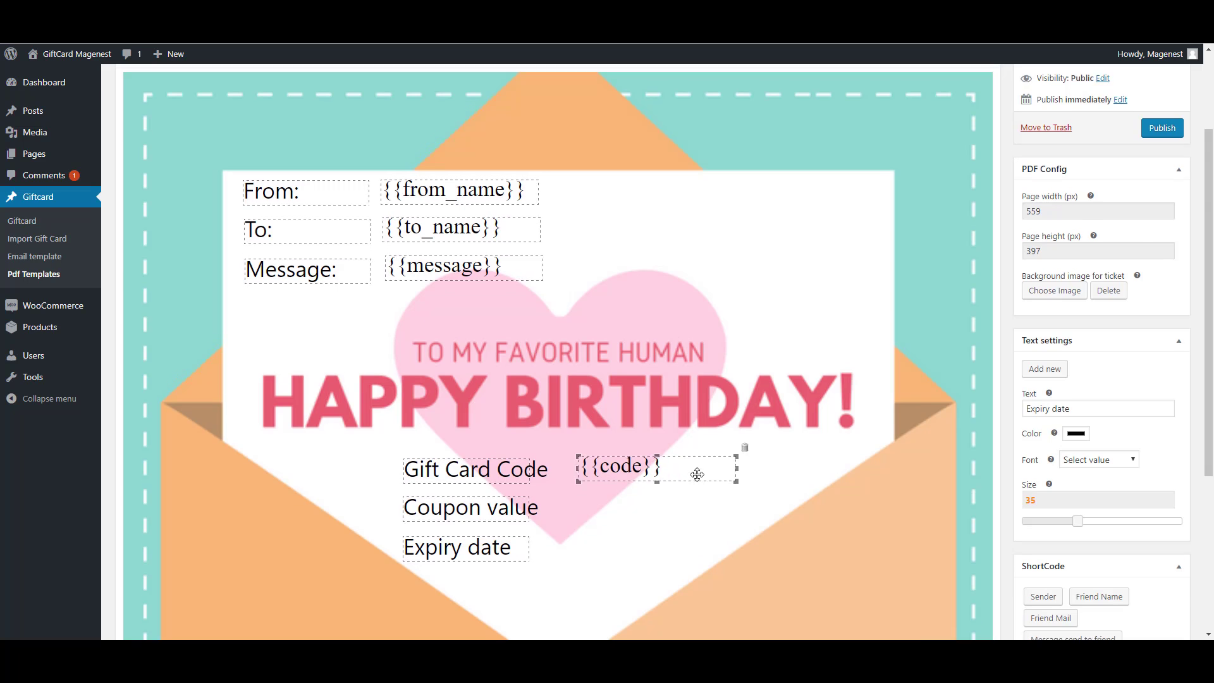
pyautogui.scroll(-3, 772, 469)
# - Place {{balance}} beside Coupon value and {{expired_at}} beside Expiry date
pyautogui.click(1104, 399)
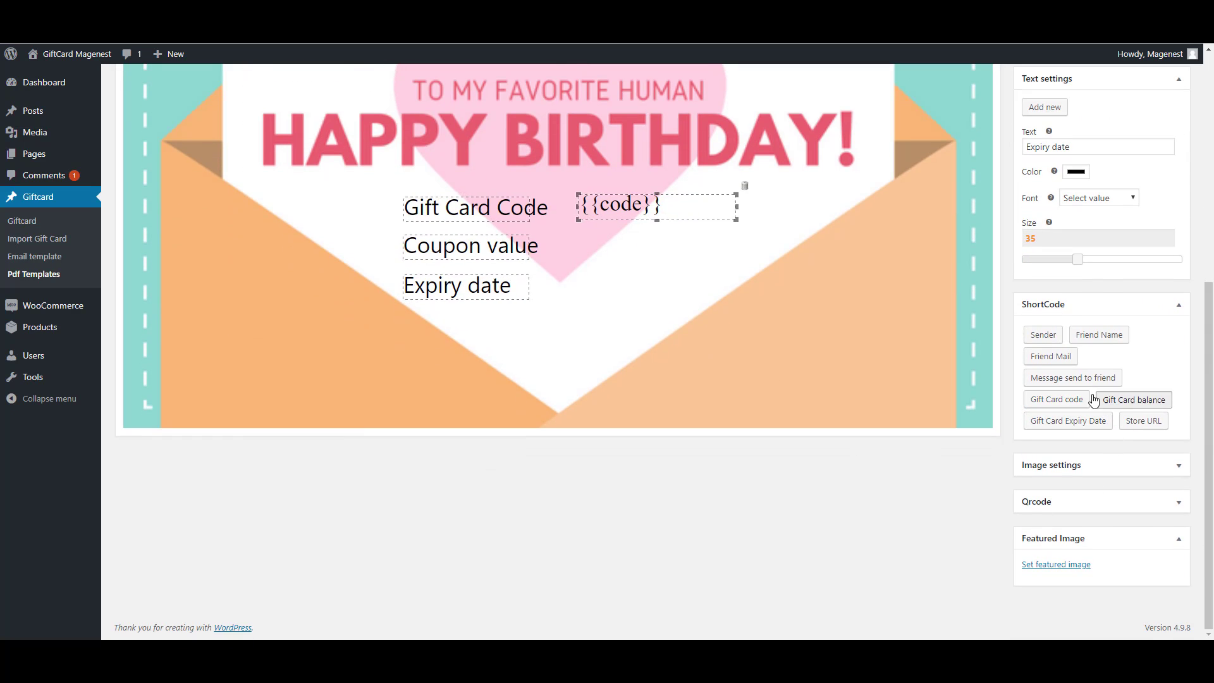
pyautogui.scroll(3, 604, 263)
pyautogui.moveTo(235, 77); pyautogui.dragTo(661, 436)
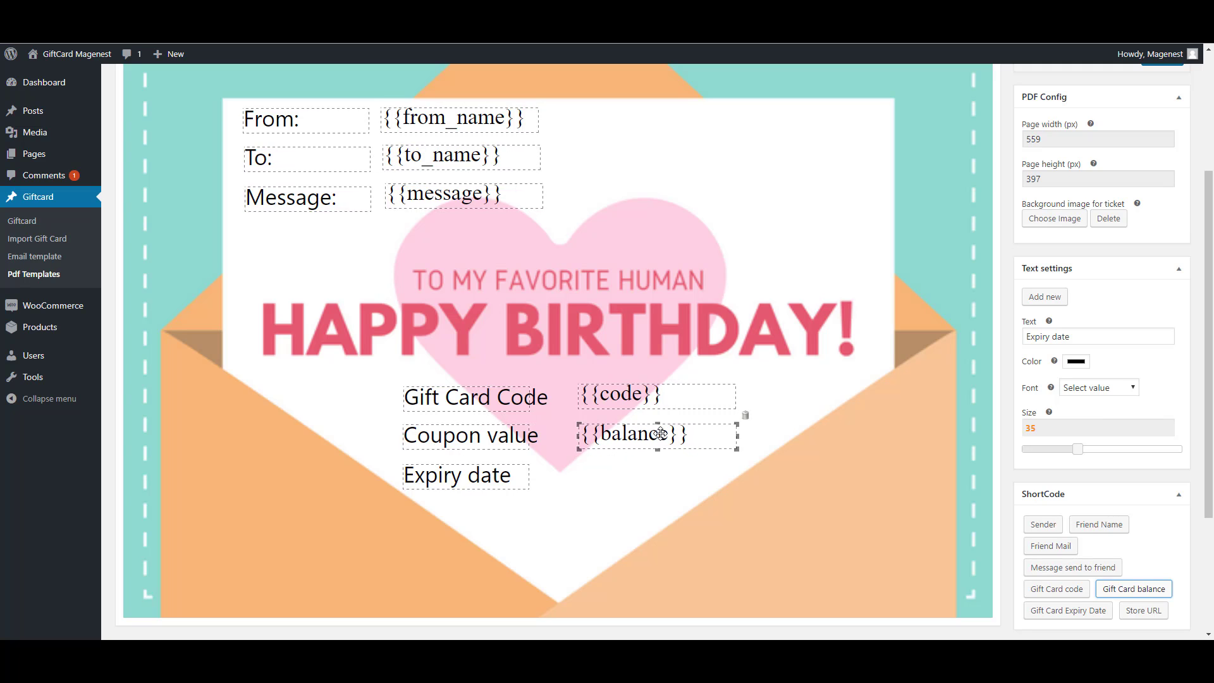
pyautogui.scroll(-3, 713, 439)
pyautogui.click(1077, 422)
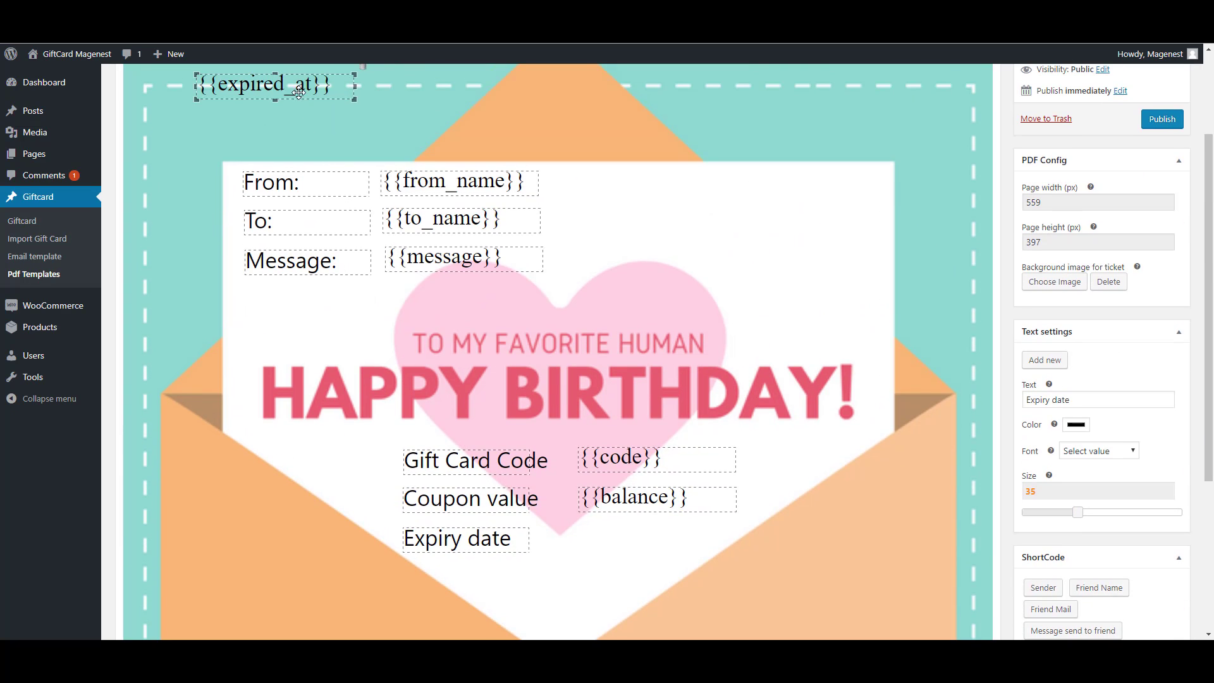
pyautogui.moveTo(304, 82); pyautogui.dragTo(679, 543)
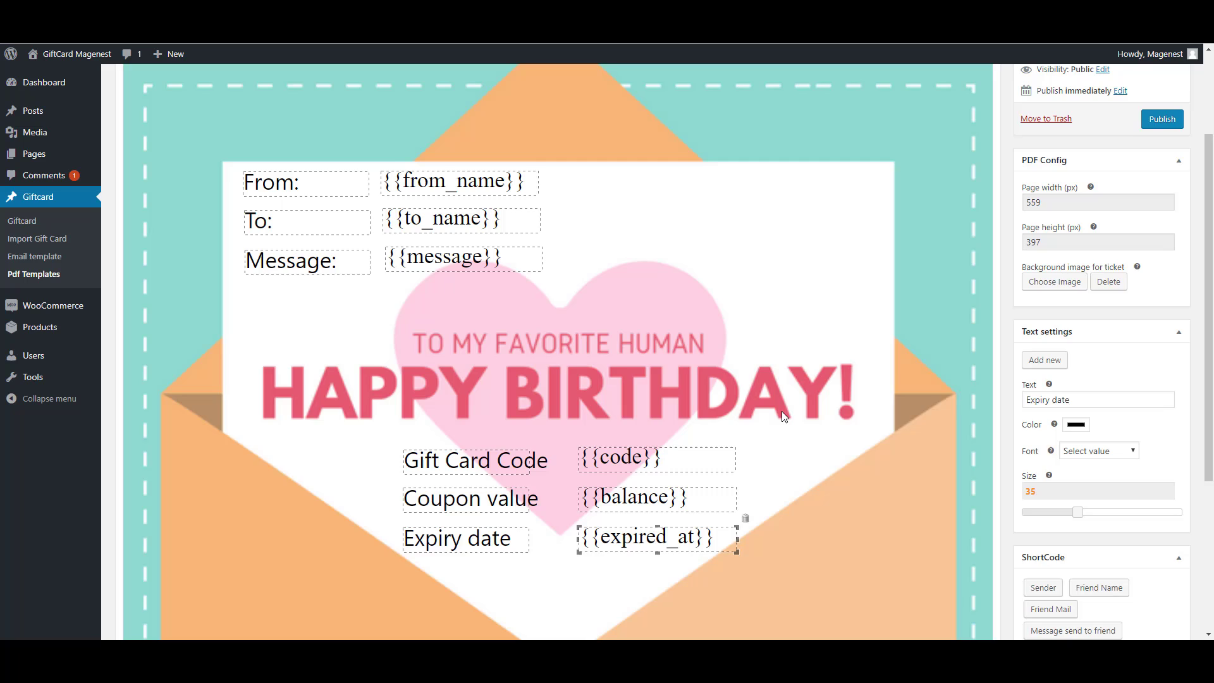
pyautogui.scroll(2, 856, 344)
pyautogui.scroll(-5, 1073, 397)
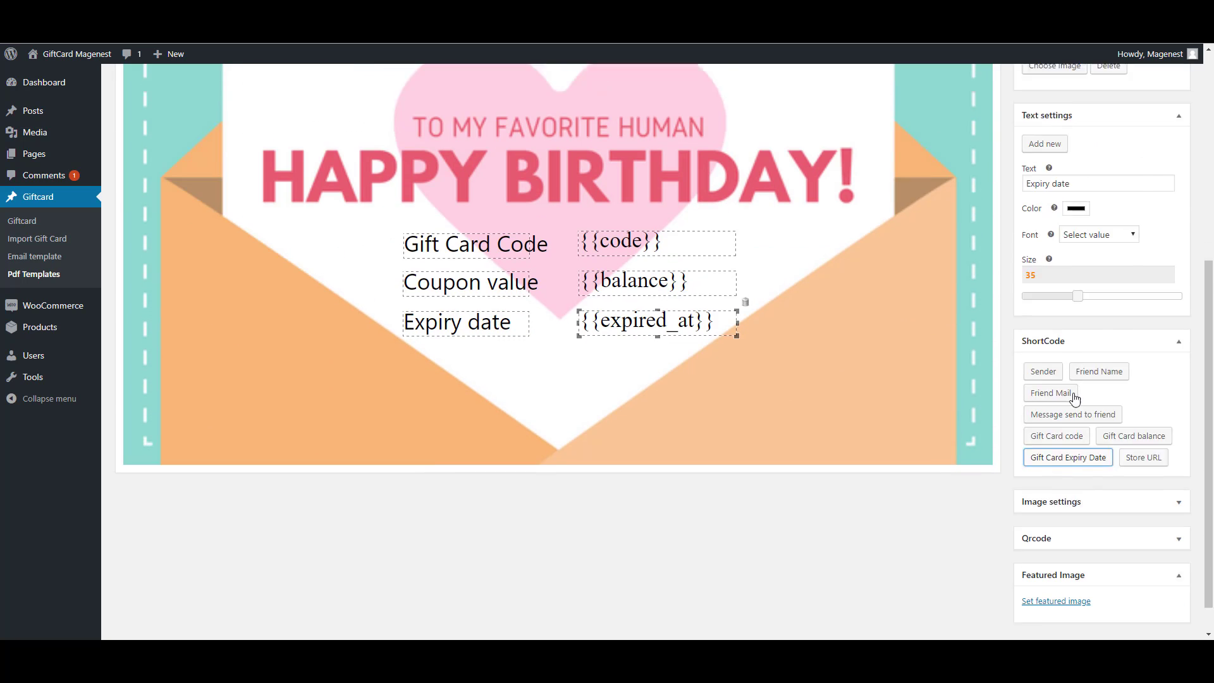
# - Add a QR code in the card's top-right corner and publish the Happy Birthday template
pyautogui.click(1043, 503)
pyautogui.scroll(-1, 1042, 506)
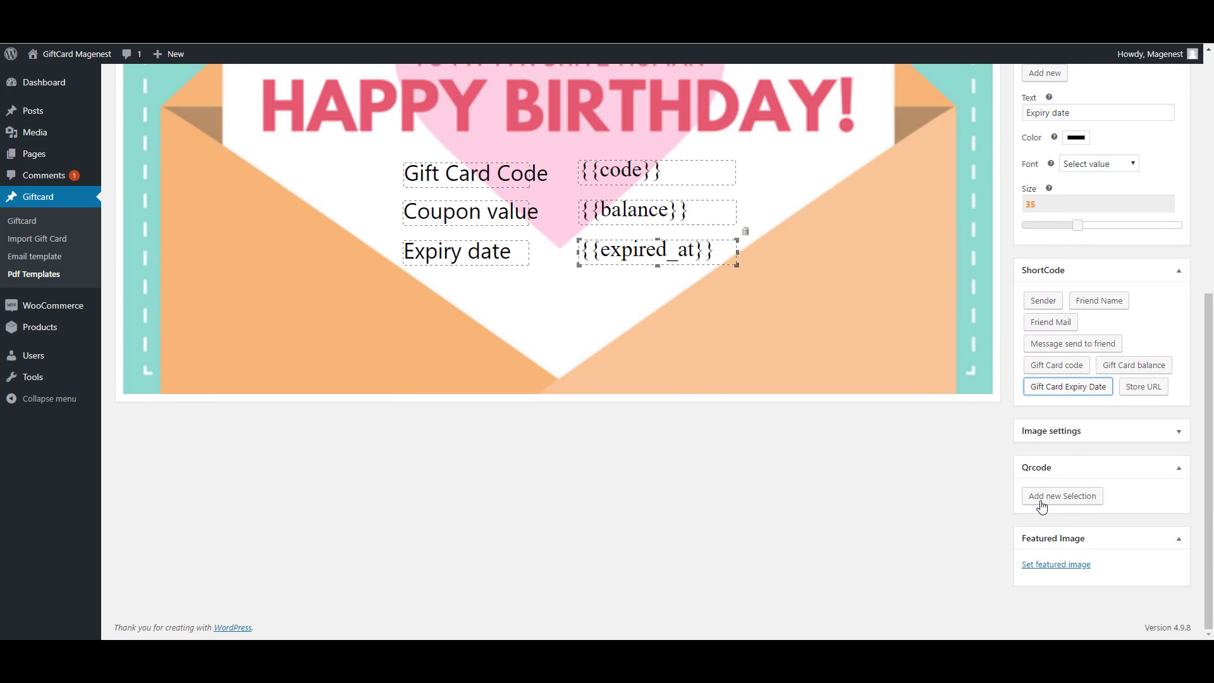
pyautogui.click(1042, 496)
pyautogui.scroll(1, 506, 285)
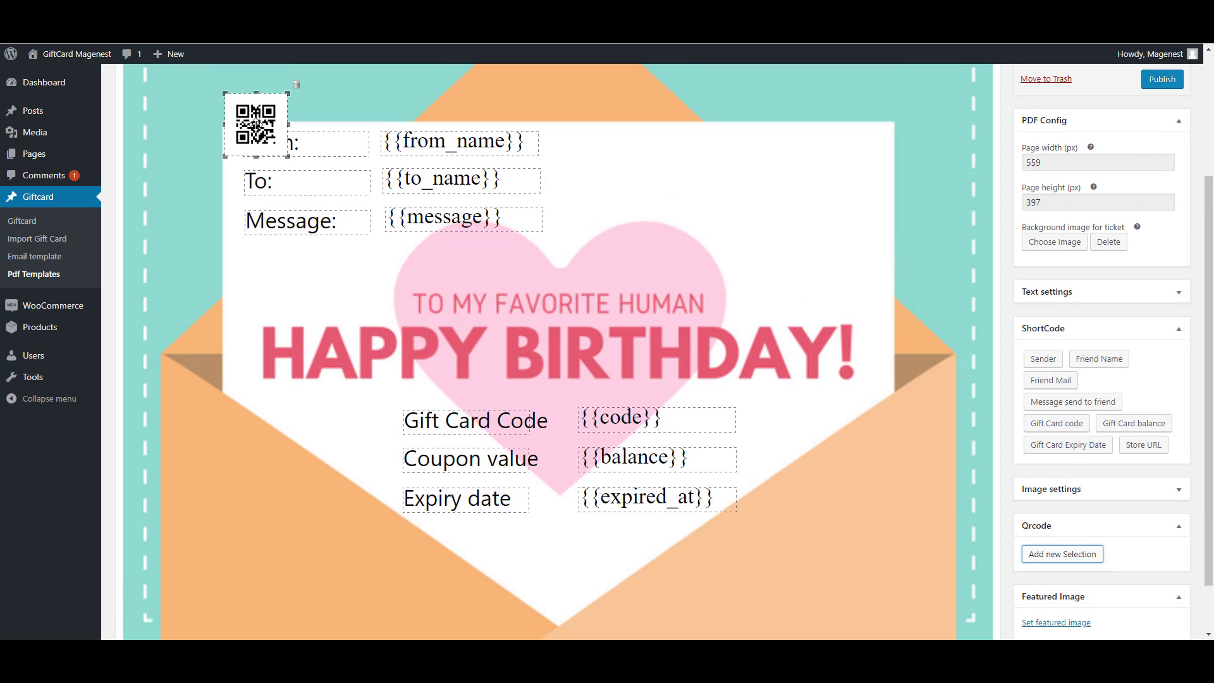
pyautogui.moveTo(255, 125); pyautogui.dragTo(864, 195)
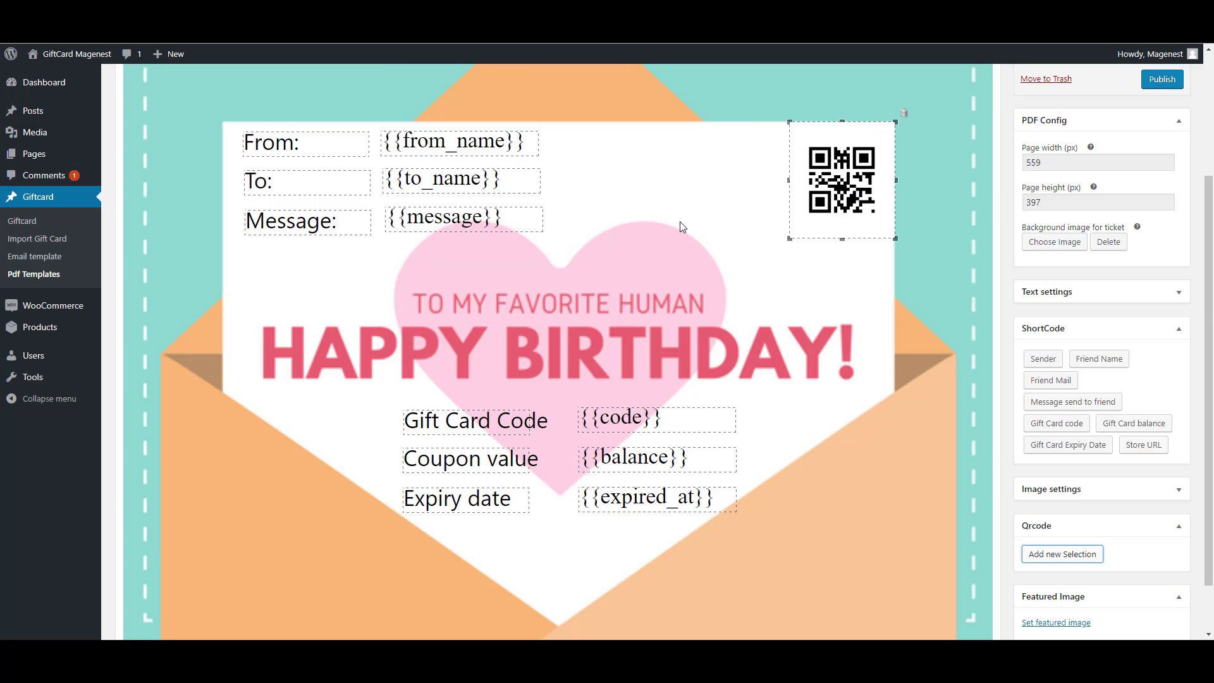
pyautogui.scroll(2, 654, 223)
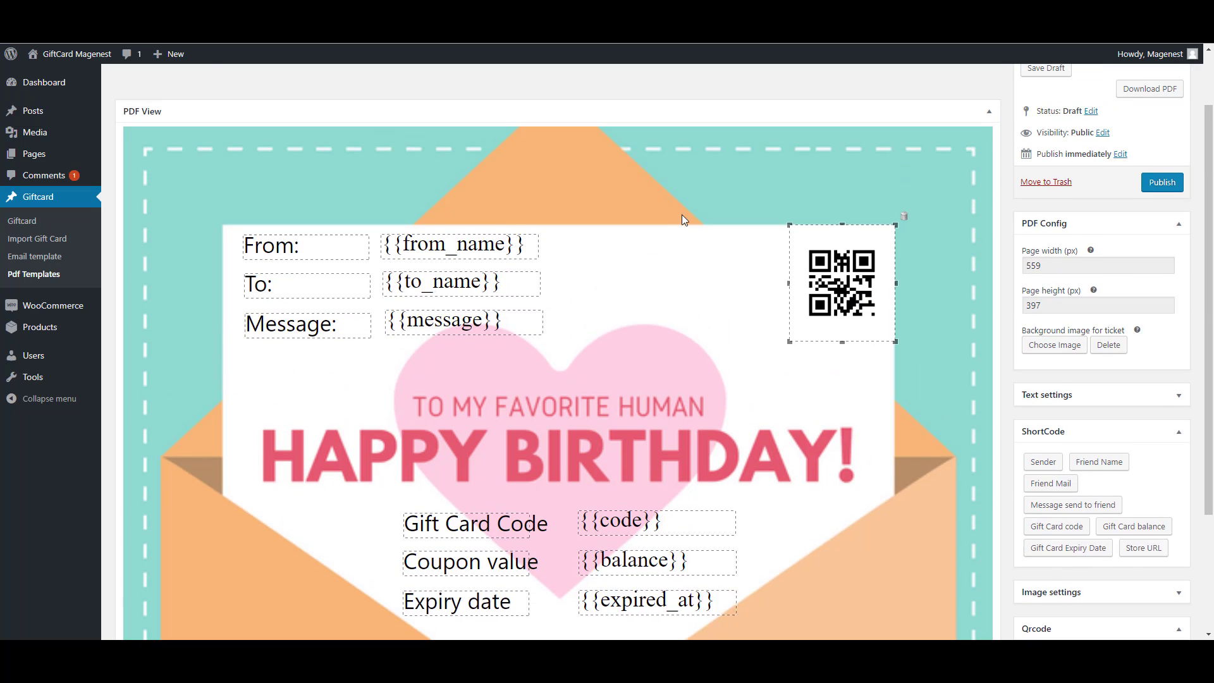
pyautogui.click(1152, 210)
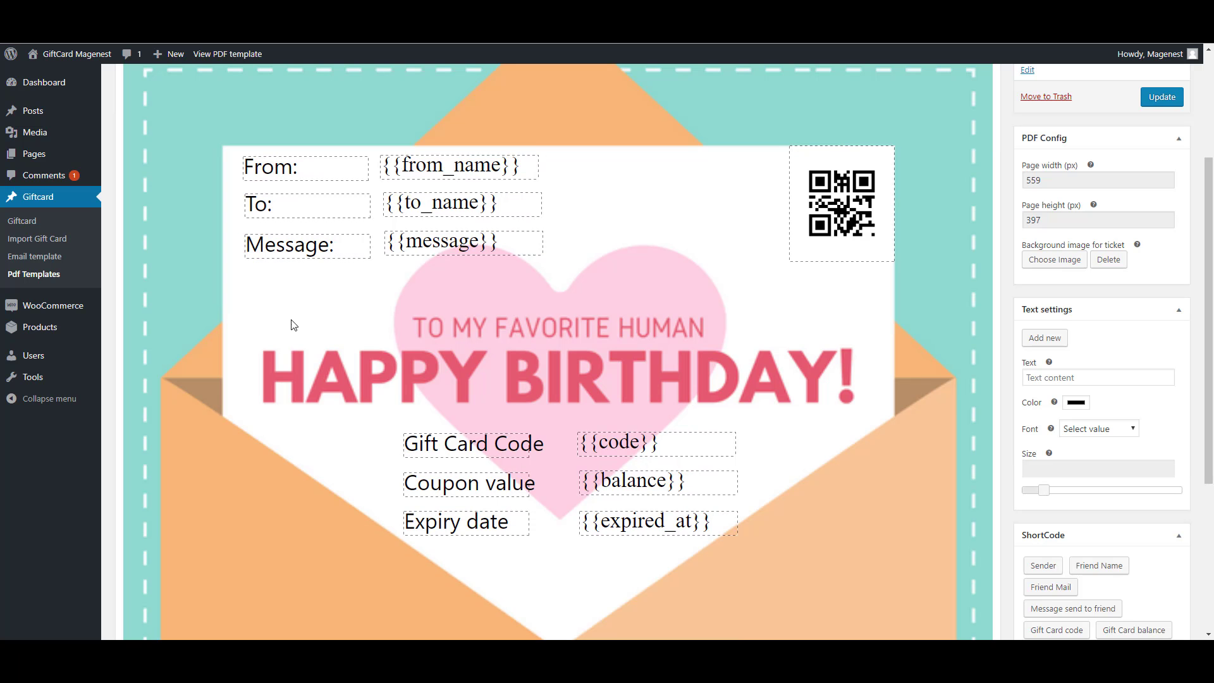
# - Open the Happy Birthday! email template and append ', my dear' to its heading
pyautogui.click(68, 260)
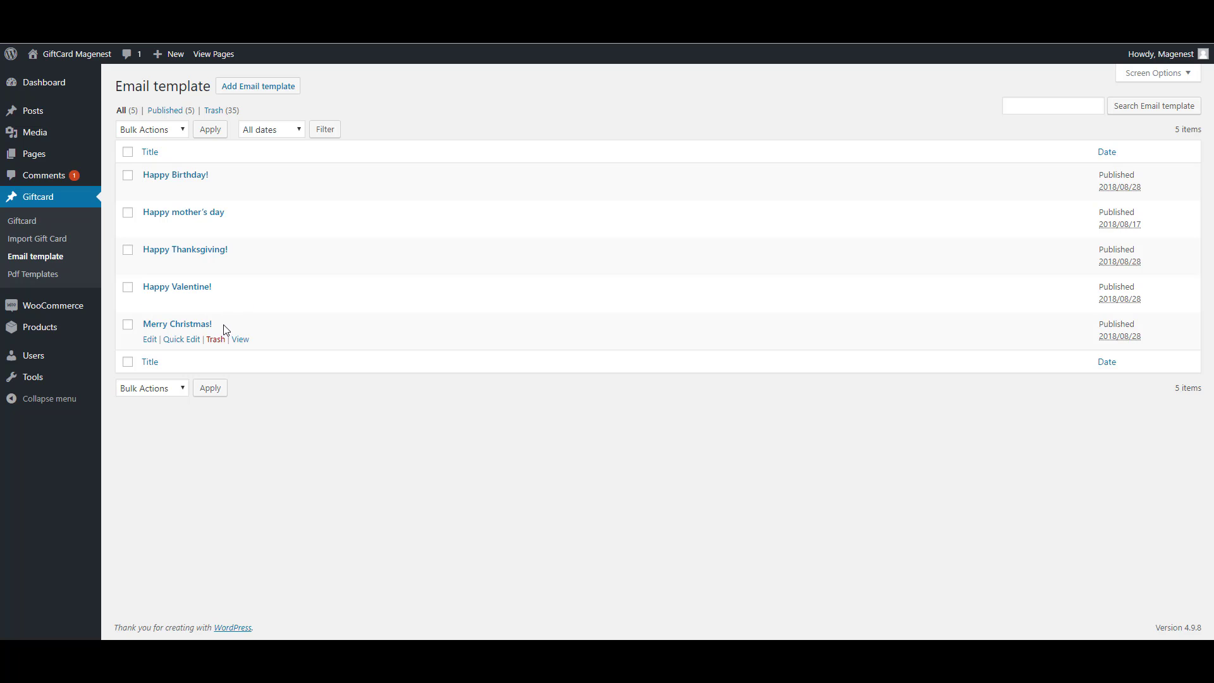
pyautogui.click(180, 177)
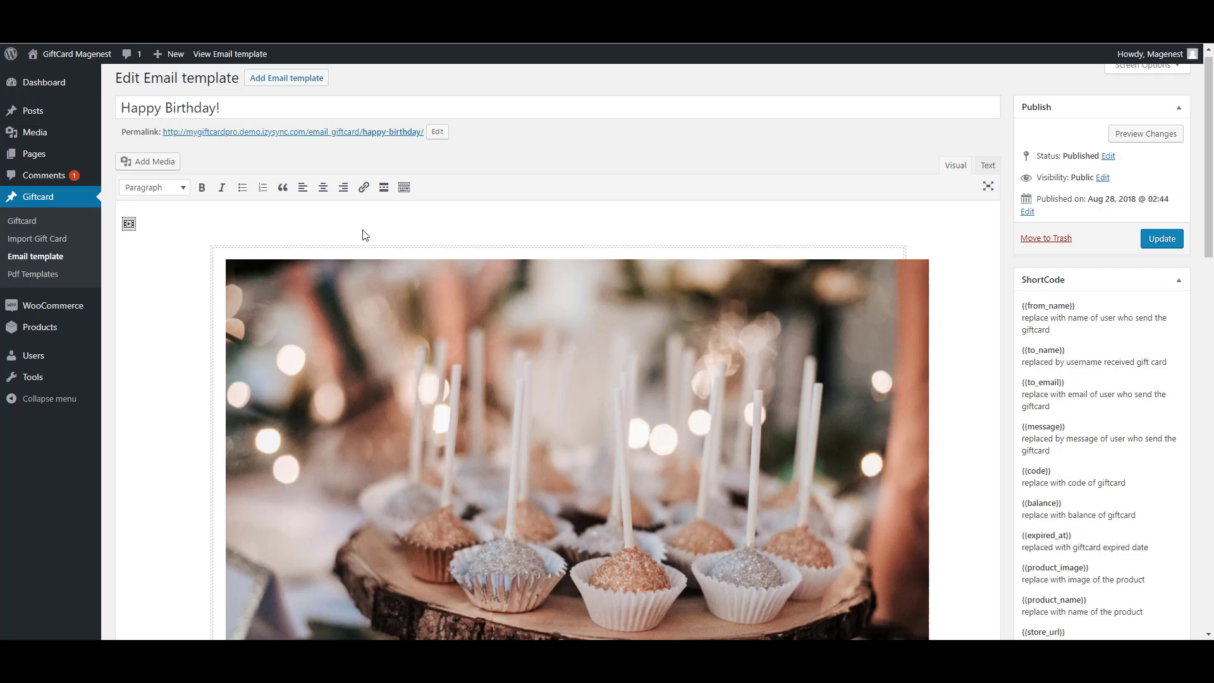
pyautogui.scroll(-10, 363, 235)
pyautogui.scroll(1, 315, 274)
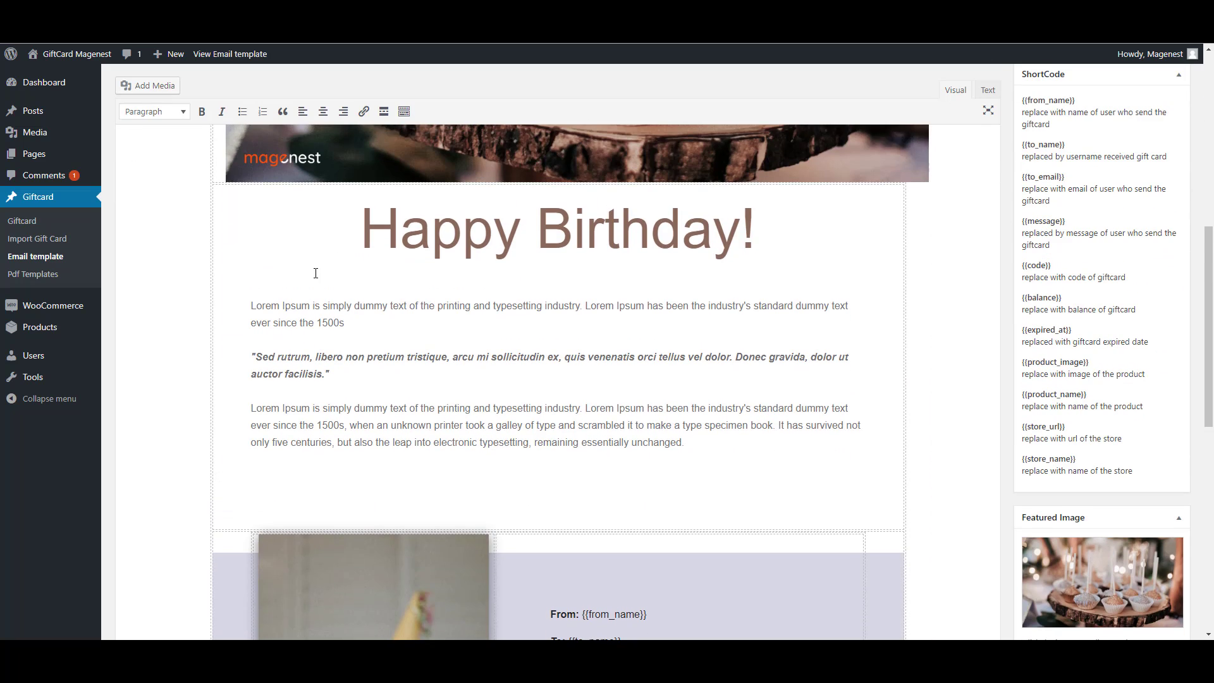
pyautogui.moveTo(361, 229); pyautogui.dragTo(756, 231)
pyautogui.click(755, 234)
pyautogui.write(', m')
pyautogui.press('BackSpace')
pyautogui.write('M')
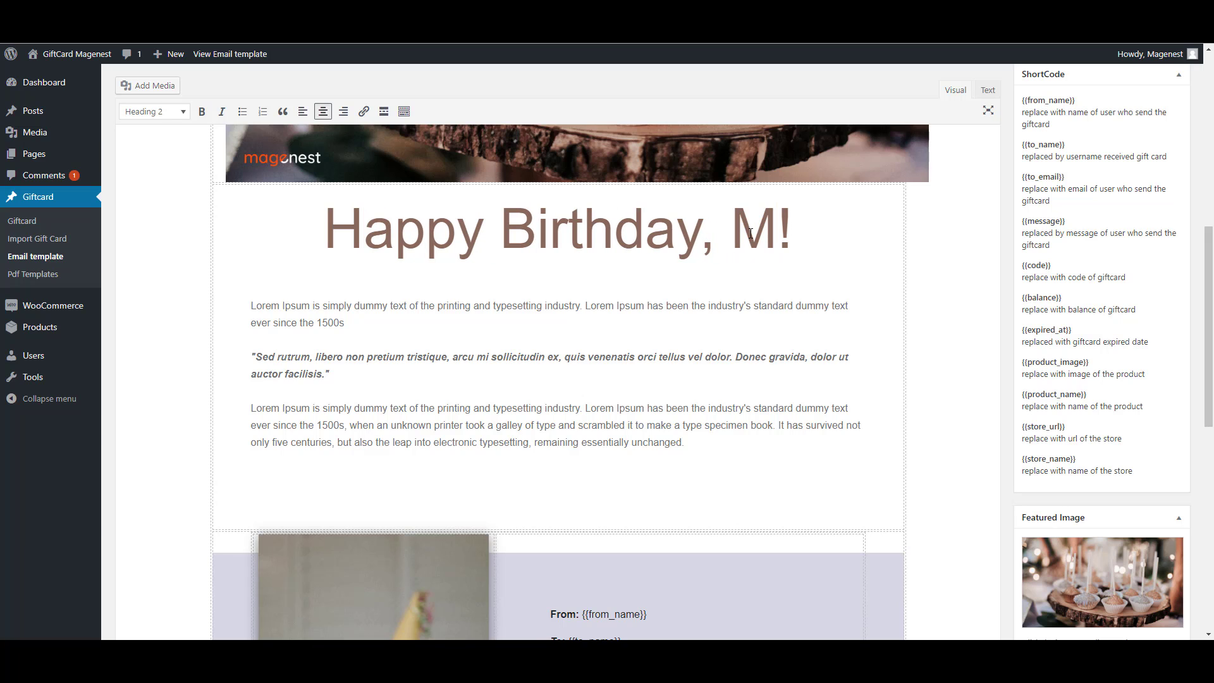
pyautogui.press('BackSpace')
pyautogui.write('my dear')
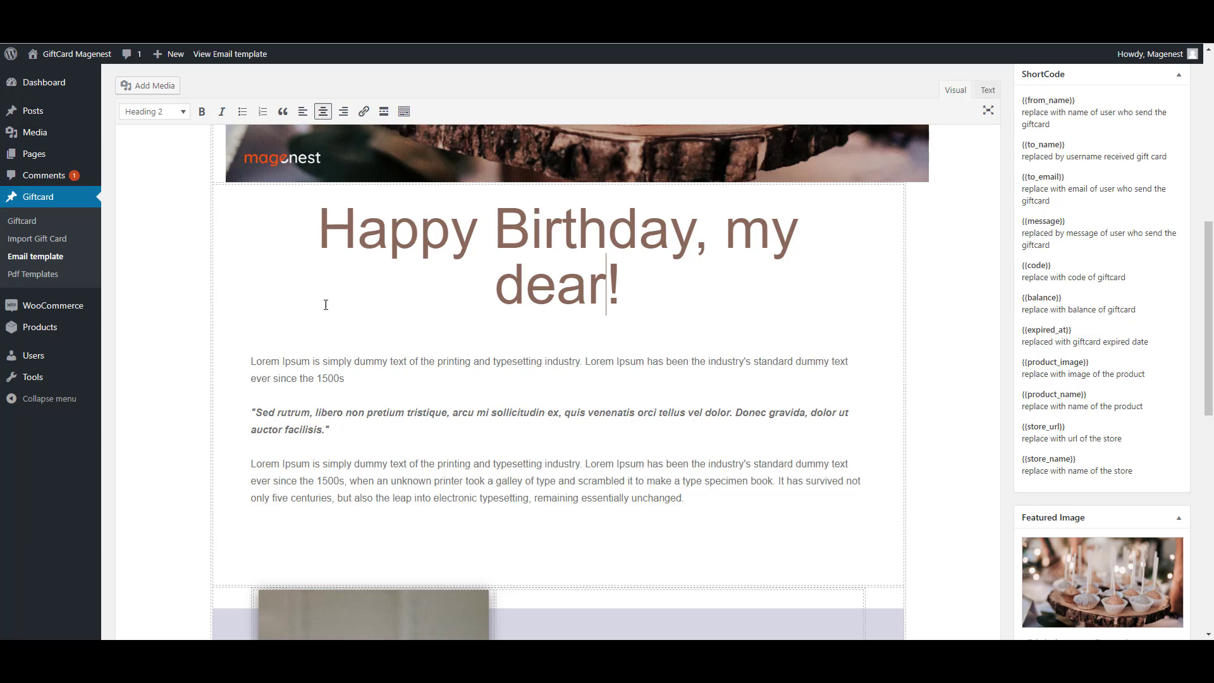
# - Look over the email's intro paragraph and From/To lines
pyautogui.click(283, 363)
pyautogui.scroll(-1, 284, 363)
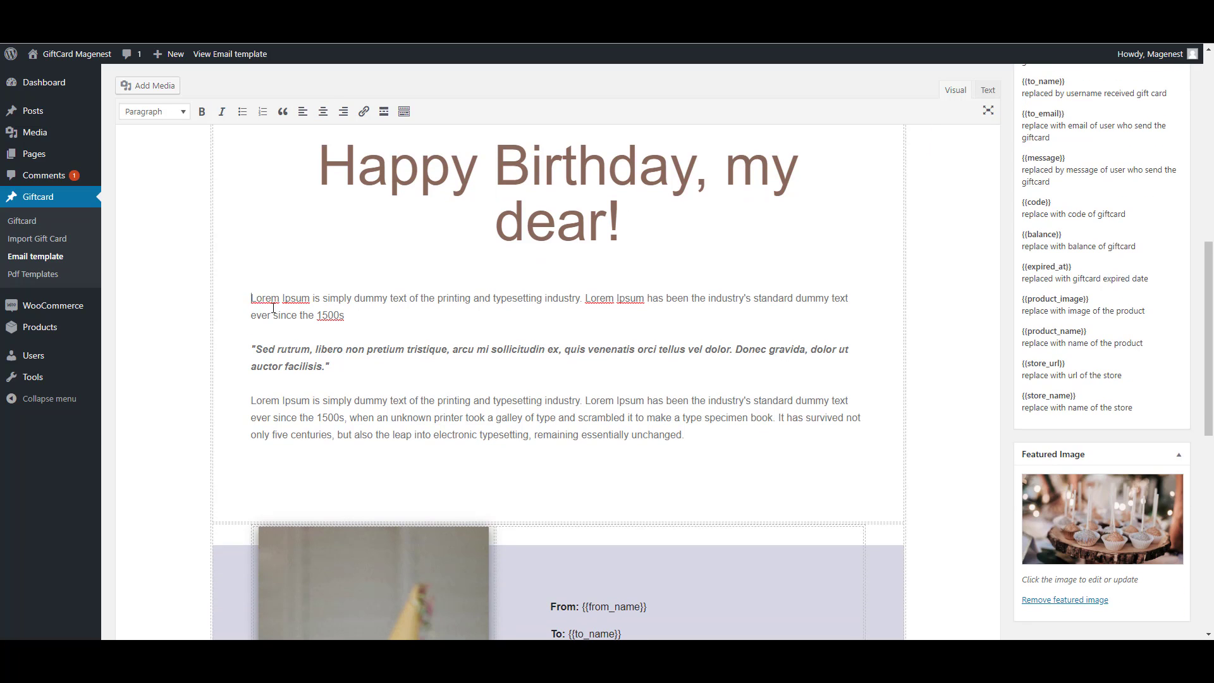
pyautogui.moveTo(251, 297); pyautogui.dragTo(343, 349)
pyautogui.click(367, 315)
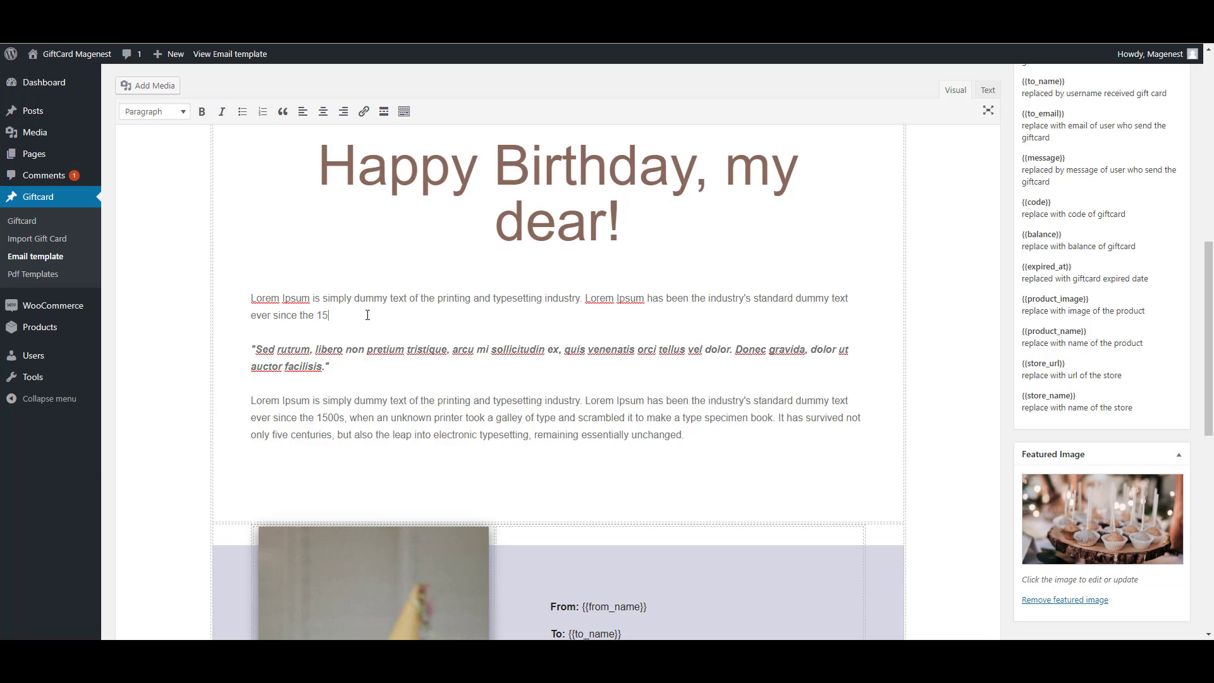
pyautogui.scroll(-6, 518, 335)
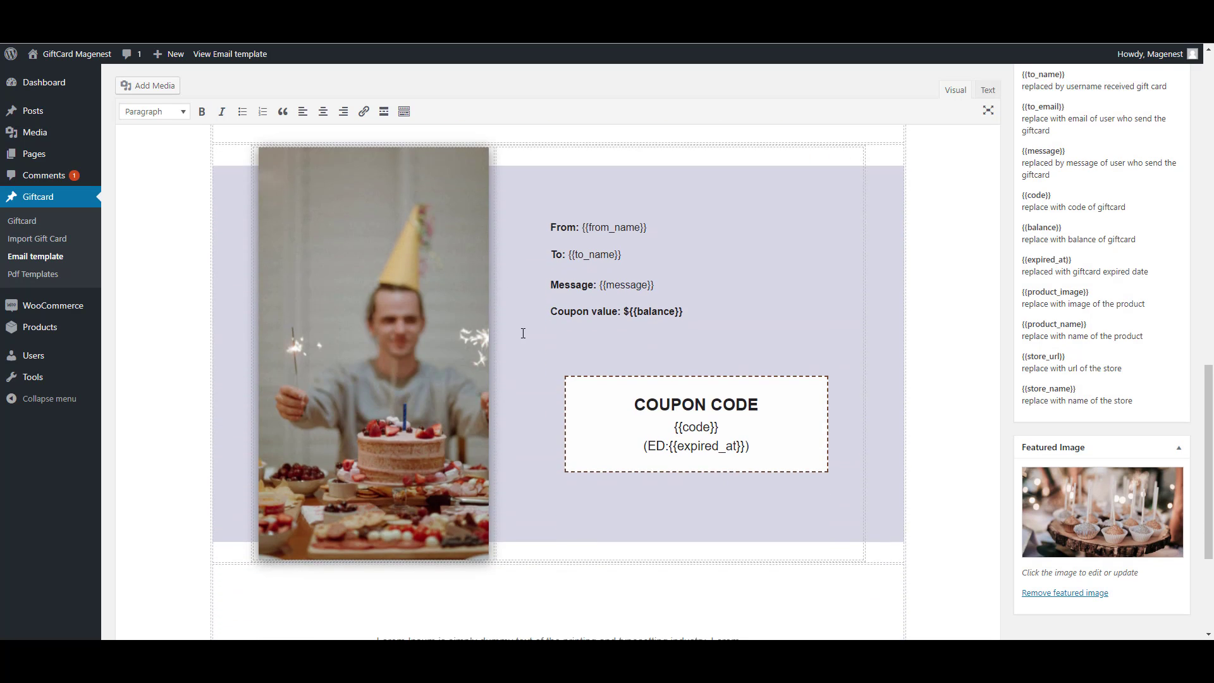
pyautogui.moveTo(539, 289); pyautogui.dragTo(718, 317)
pyautogui.click(719, 317)
# - Review the coupon box and closing paragraph, then go to All Products
pyautogui.scroll(3, 1018, 189)
pyautogui.scroll(-2, 1069, 397)
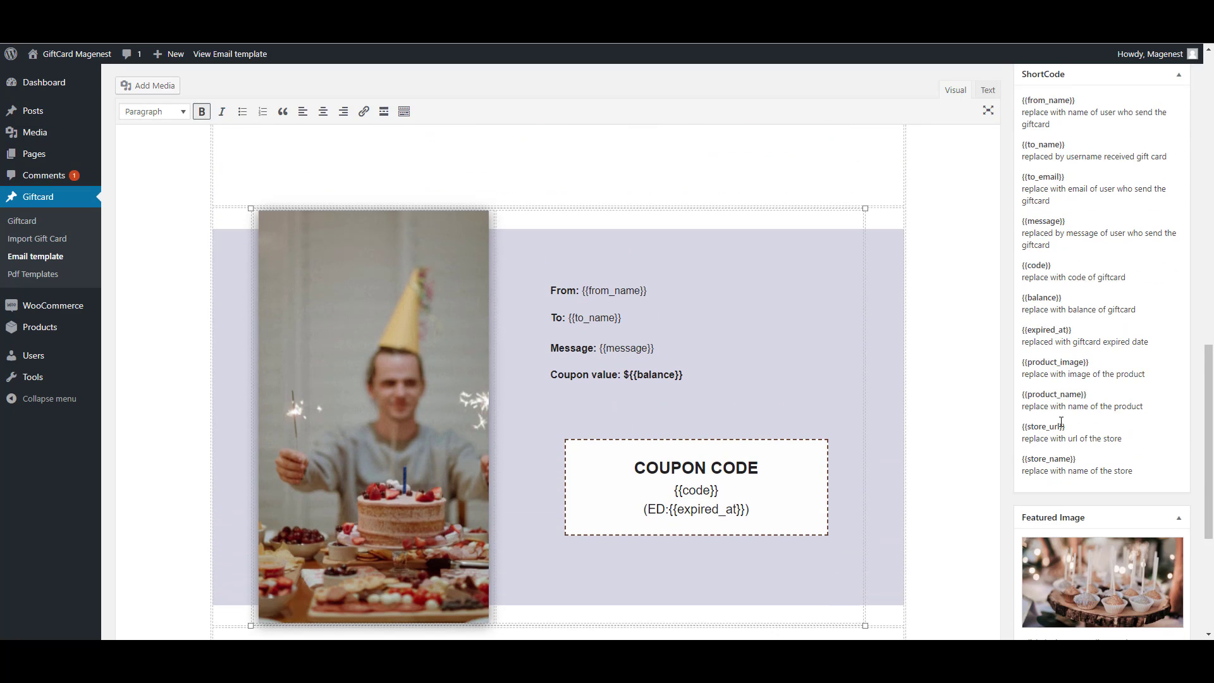
pyautogui.scroll(-1, 1049, 408)
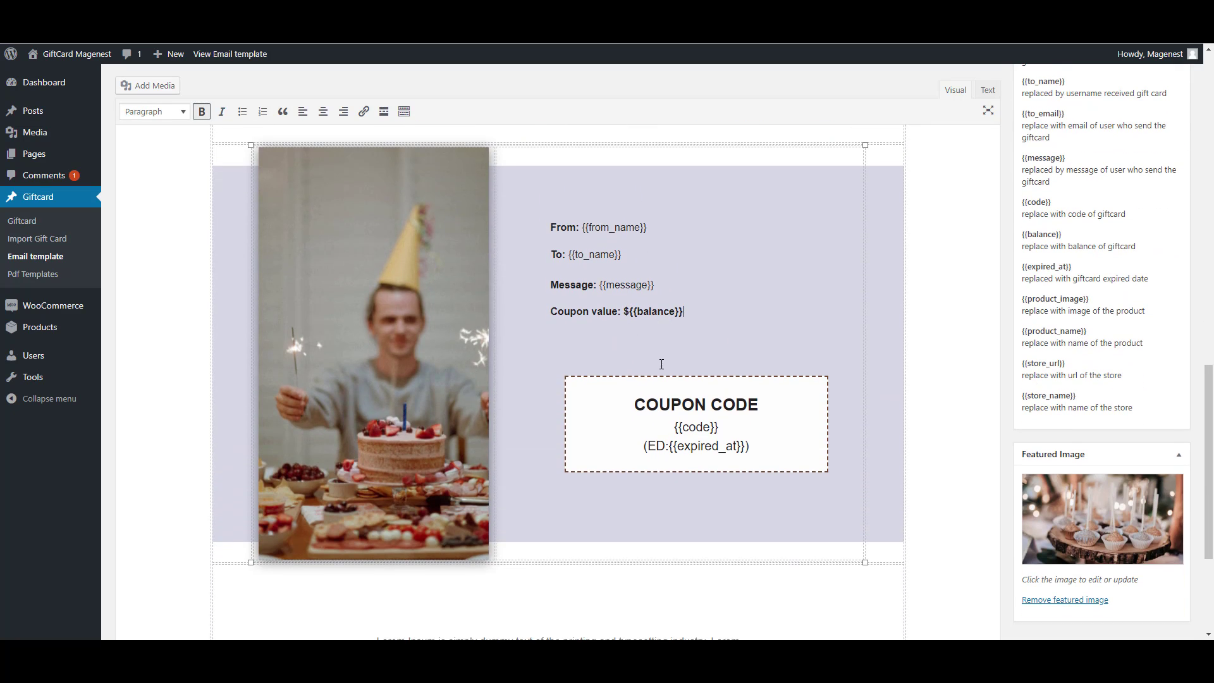
pyautogui.moveTo(636, 405); pyautogui.dragTo(762, 443)
pyautogui.click(761, 437)
pyautogui.scroll(-3, 750, 397)
pyautogui.tripleClick(466, 425)
pyautogui.click(618, 443)
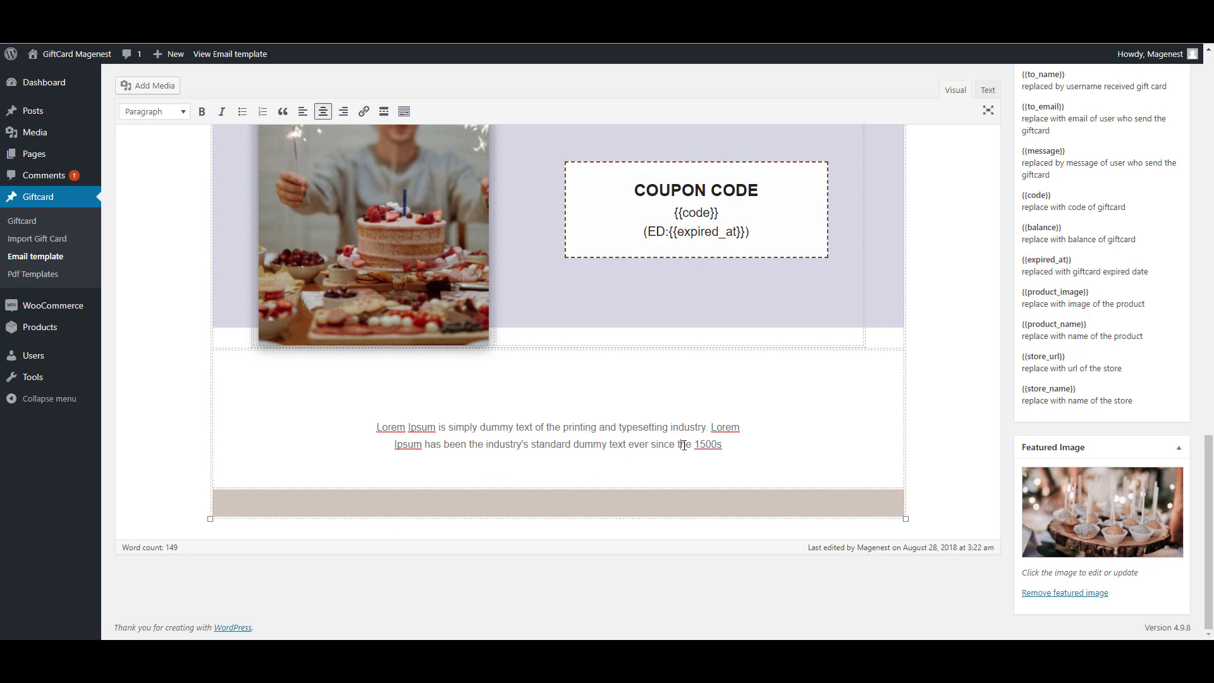
pyautogui.scroll(6, 684, 445)
pyautogui.scroll(-3, 684, 445)
pyautogui.scroll(2, 657, 411)
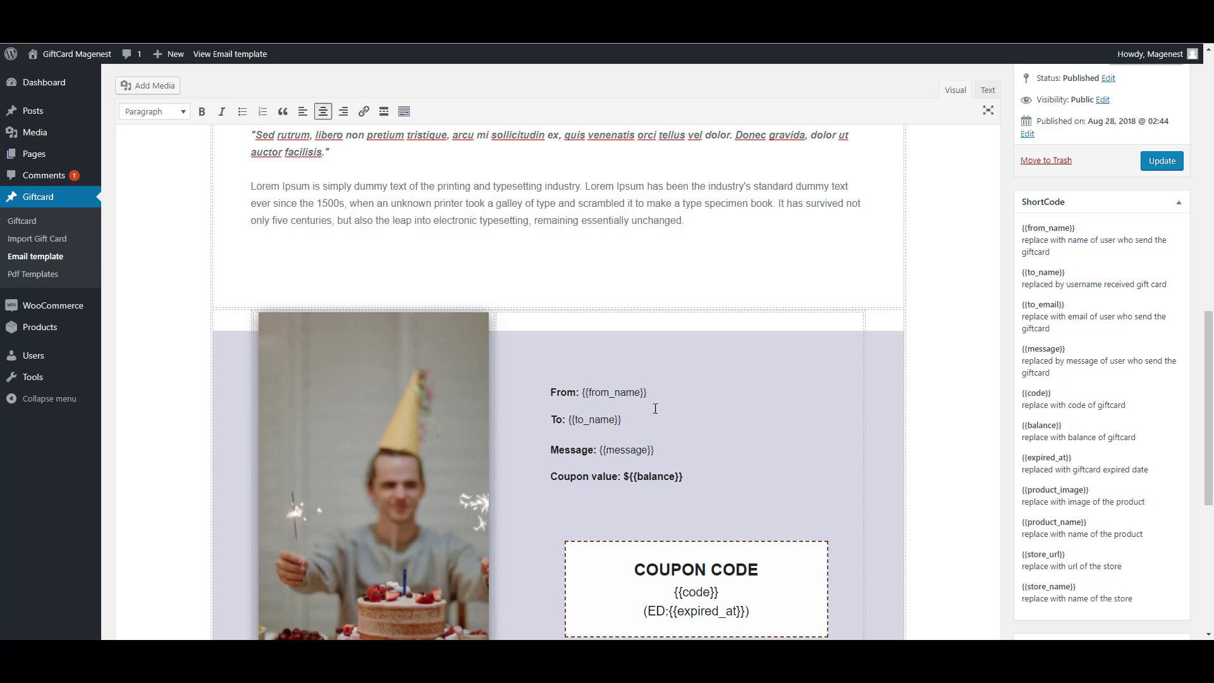
pyautogui.click(363, 450)
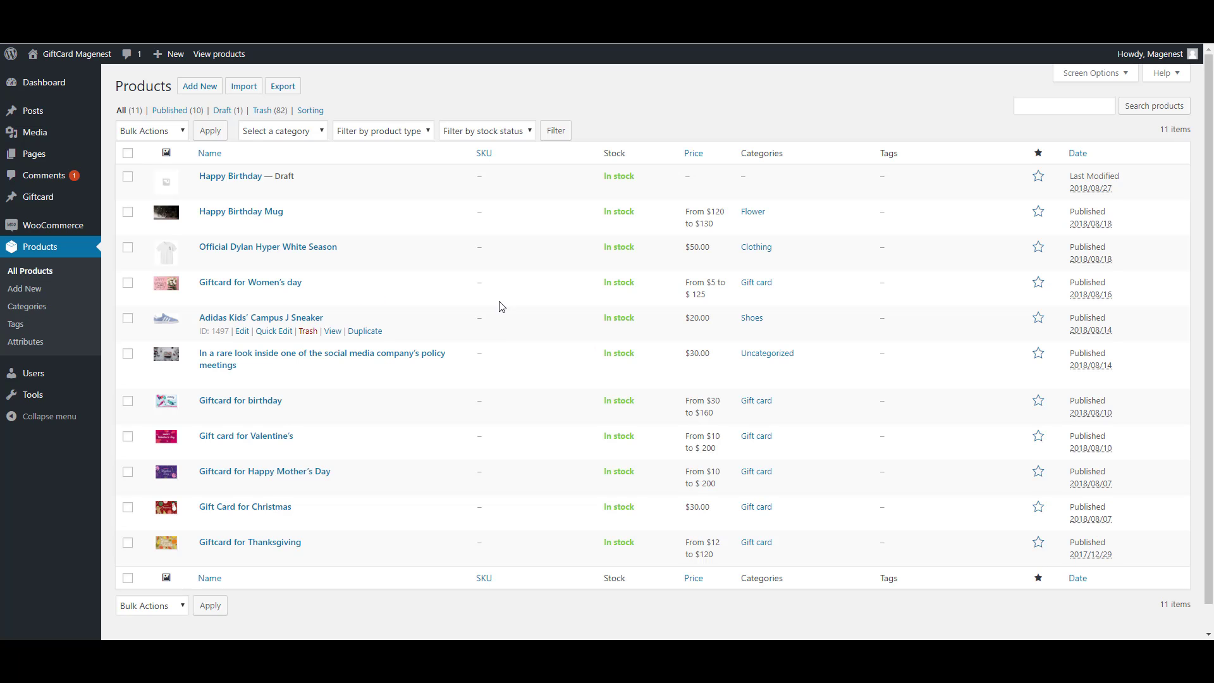
# - Start a new product titled 'Giff Card for Birthday'
pyautogui.click(205, 90)
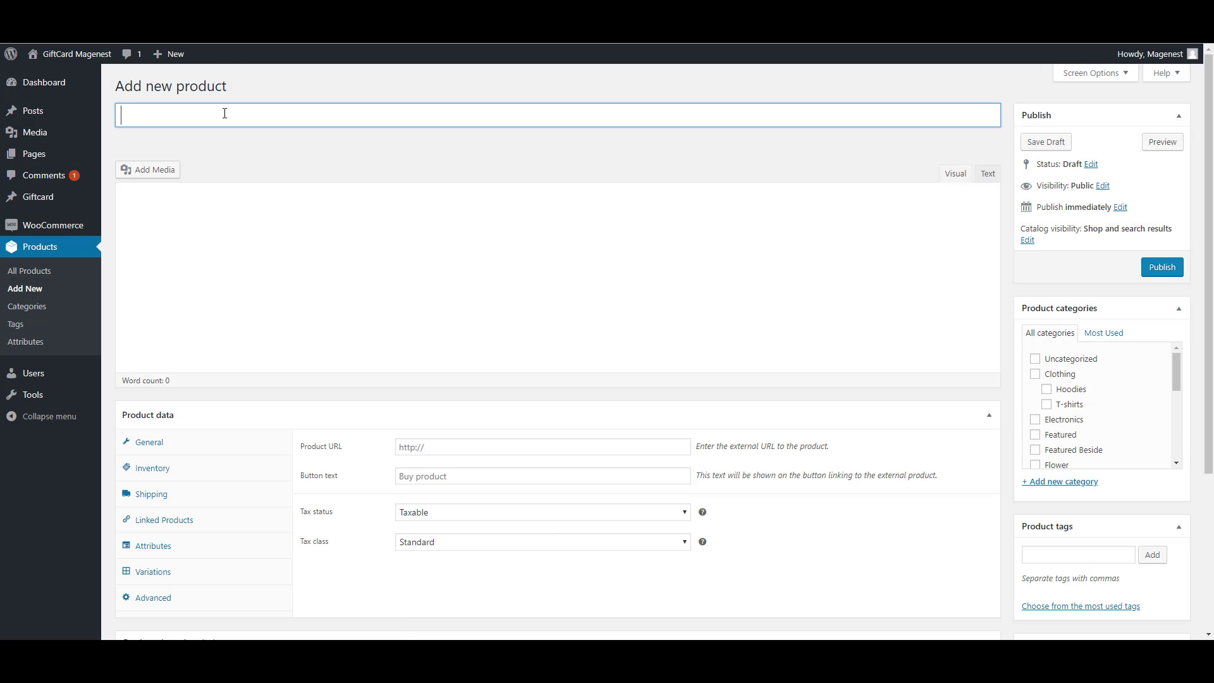
pyautogui.write('G')
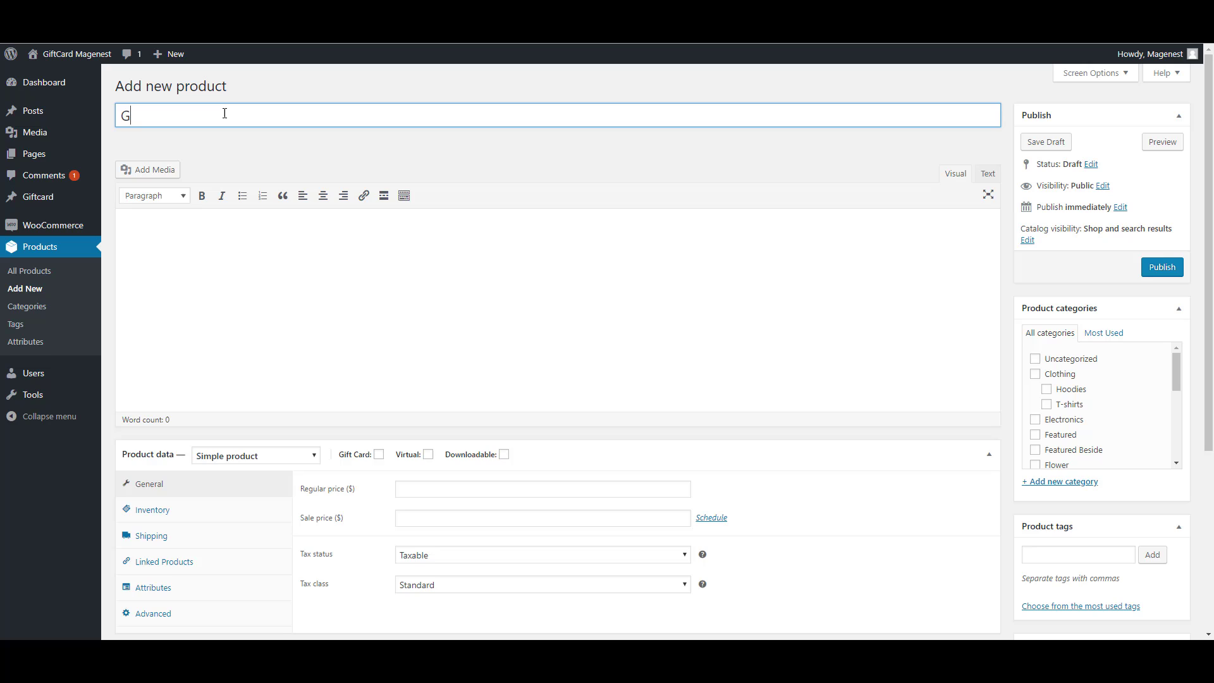
pyautogui.write('iff Card for Birthday')
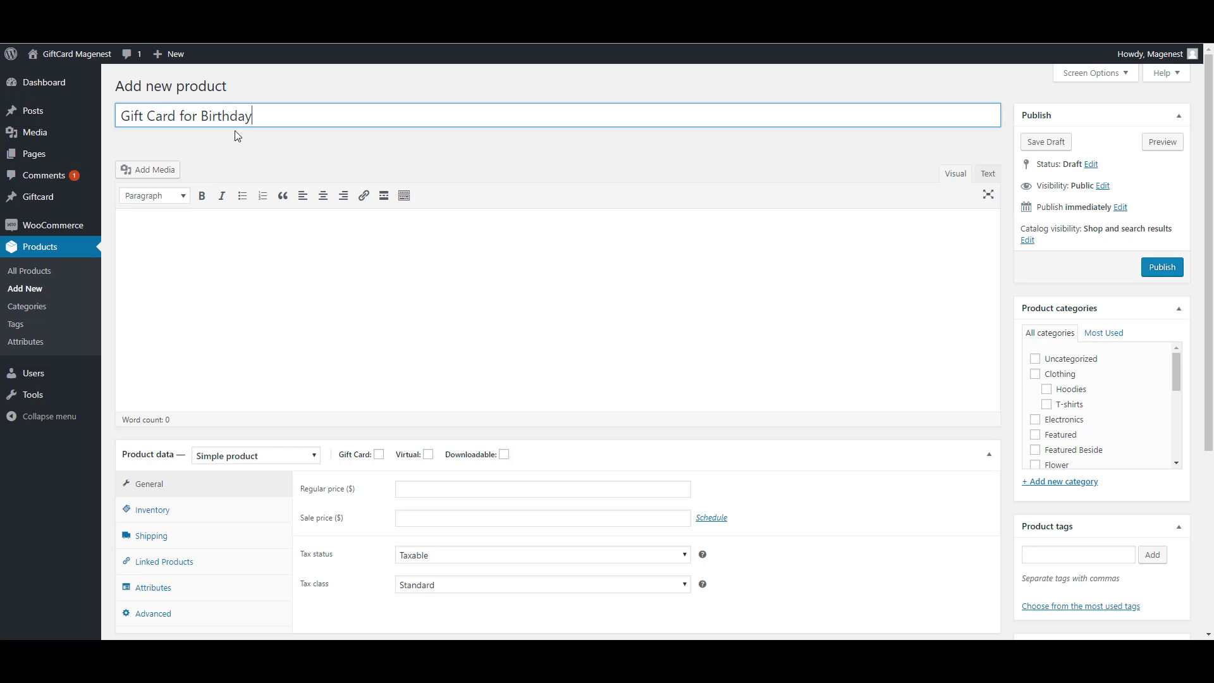
pyautogui.scroll(-2, 290, 198)
# - Mark the product as a virtual gift card, regular price 50, keeping Auto create mode
pyautogui.click(379, 327)
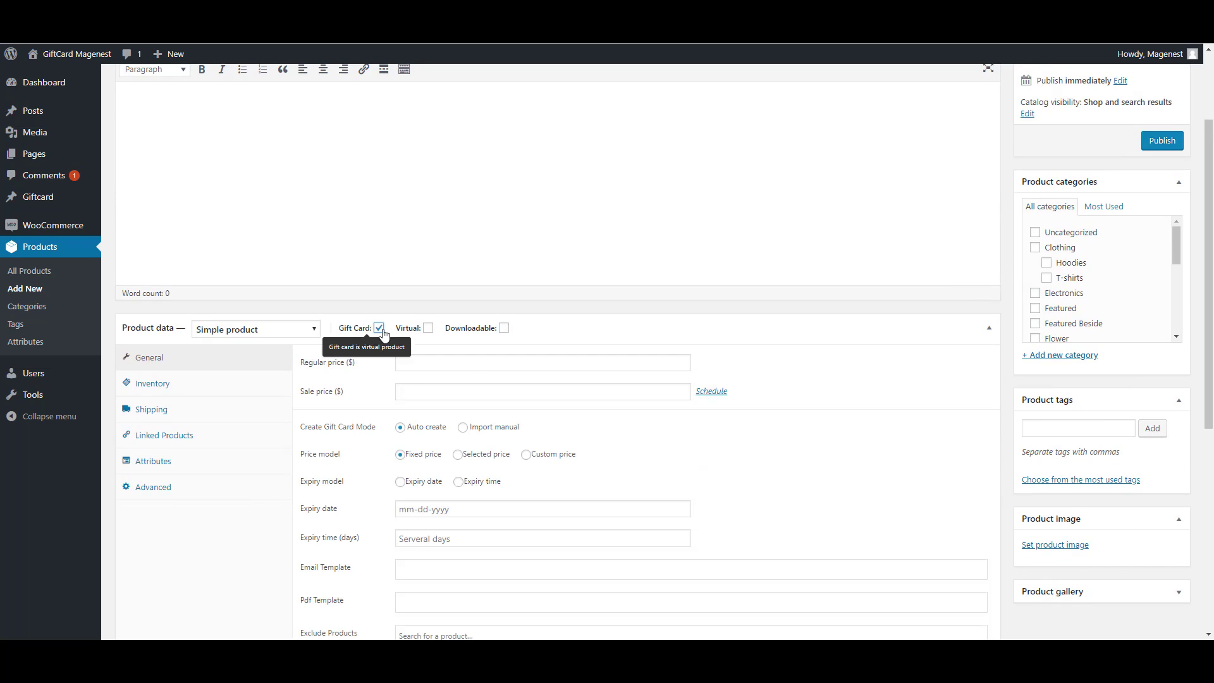
pyautogui.click(429, 327)
pyautogui.scroll(-1, 428, 330)
pyautogui.click(540, 296)
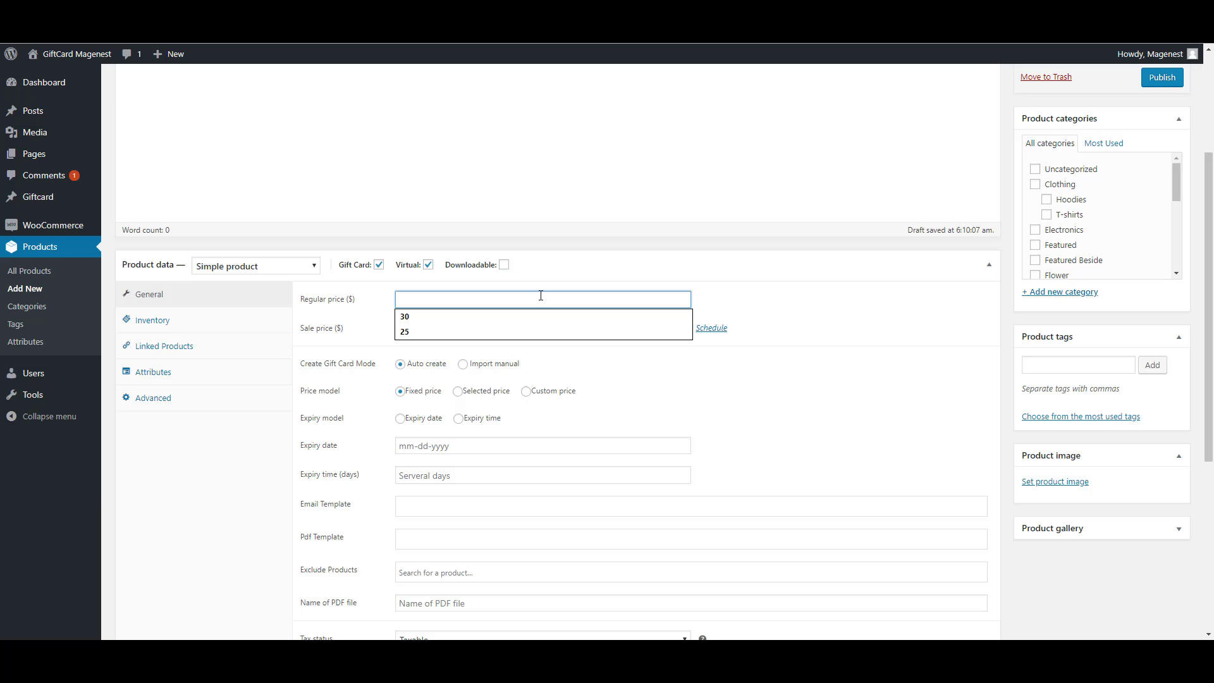
pyautogui.write('50')
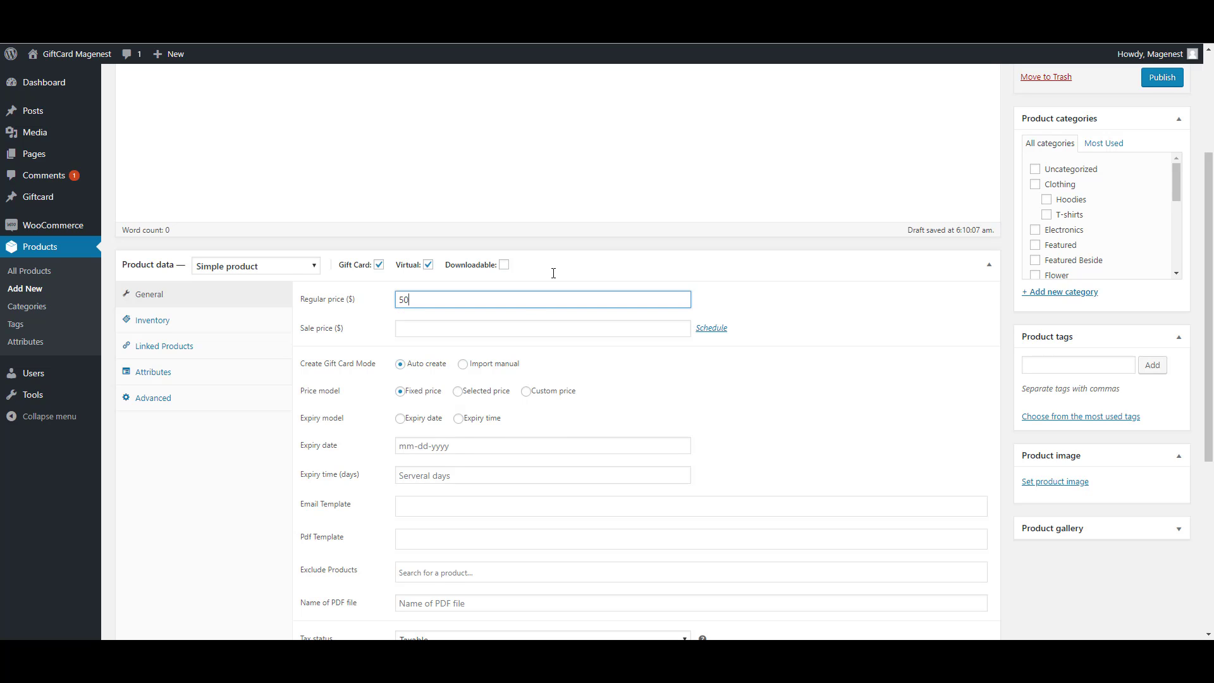
pyautogui.scroll(-1, 604, 360)
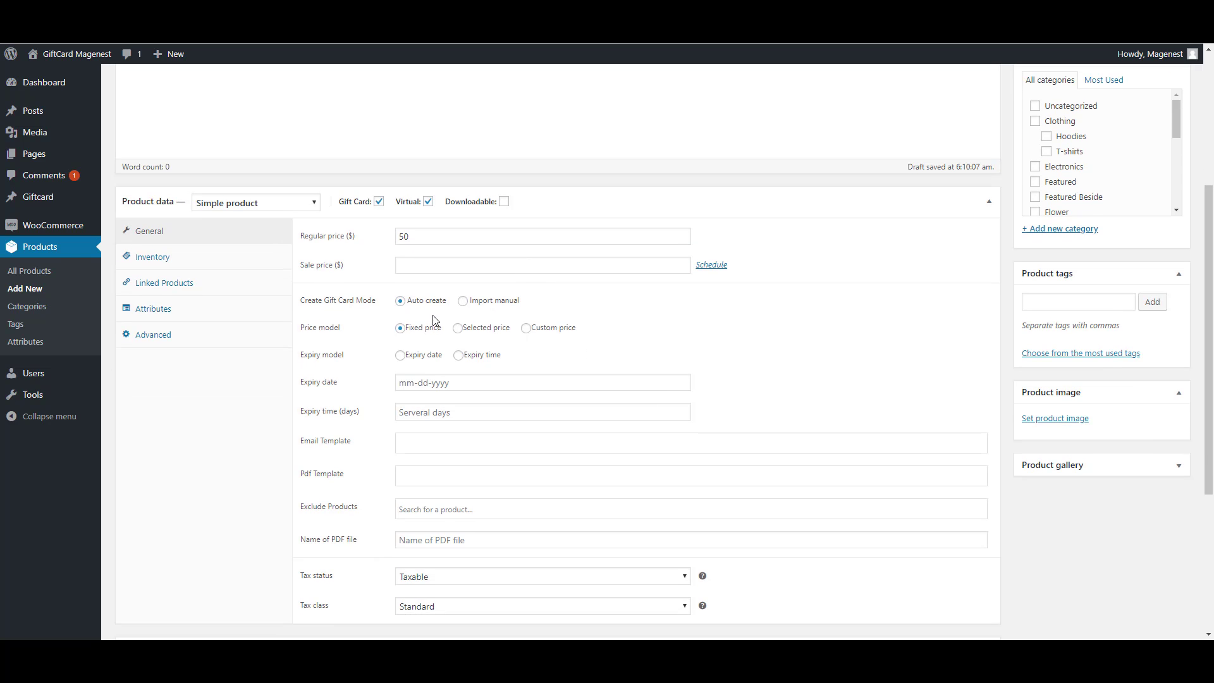
pyautogui.click(461, 302)
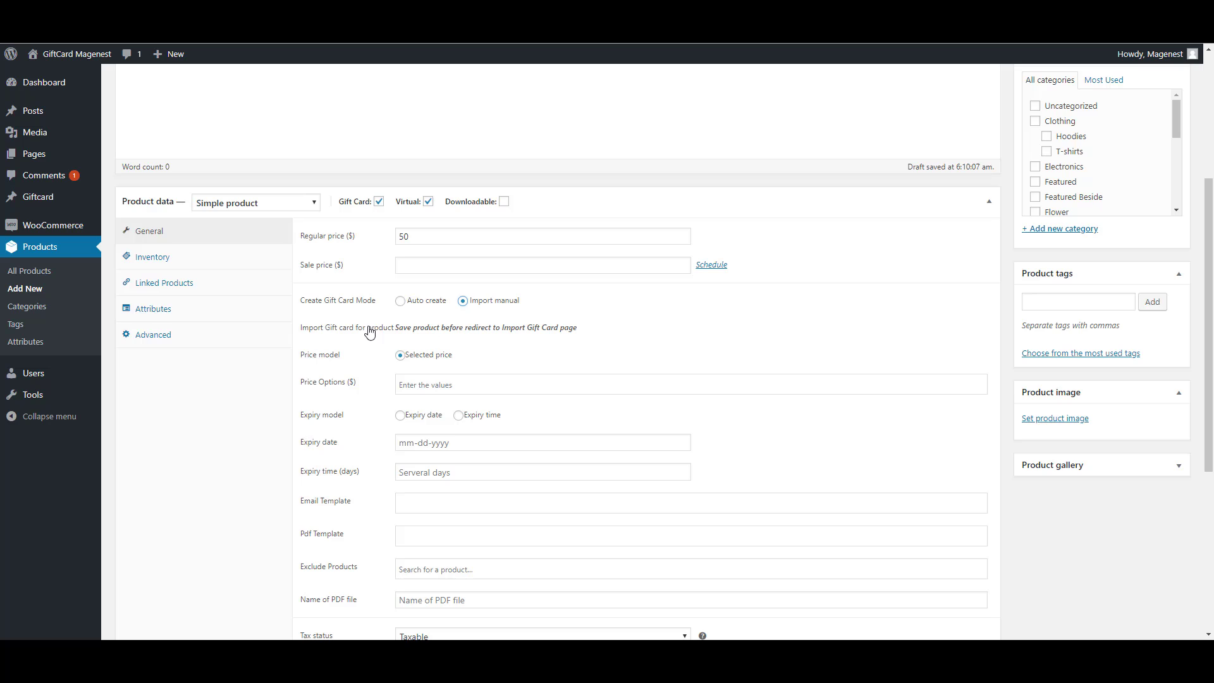
pyautogui.click(398, 301)
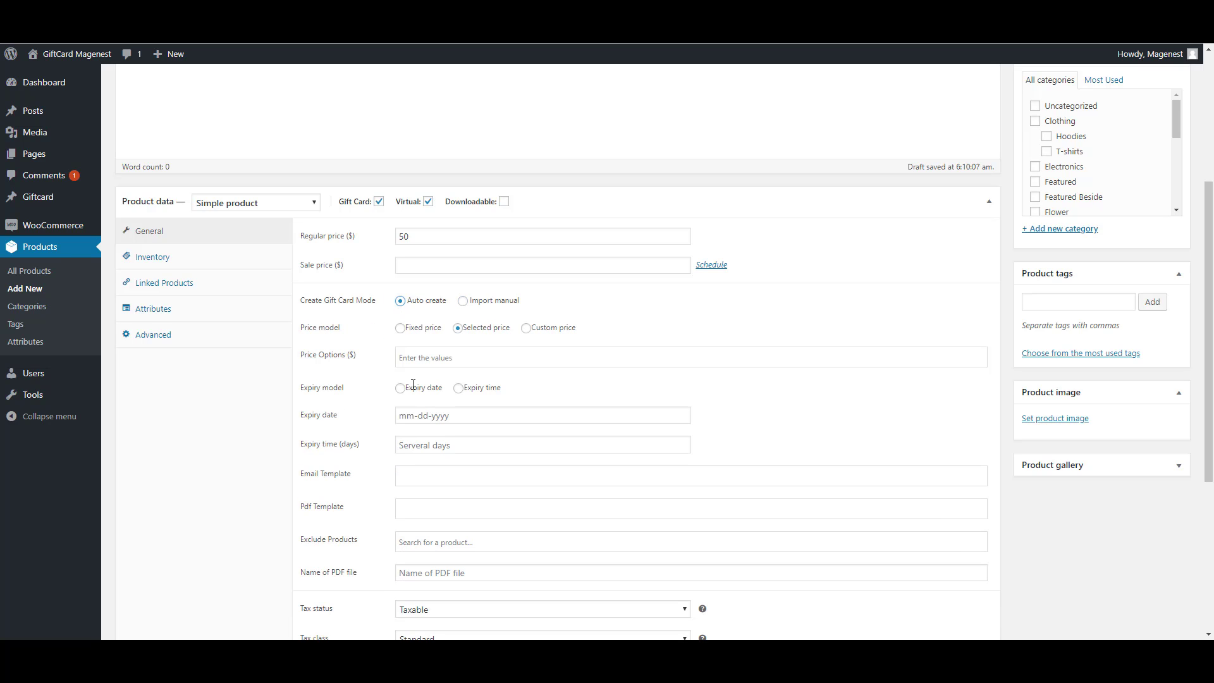
# - Set the gift card price model to Selected price
pyautogui.click(415, 352)
pyautogui.write('-1')
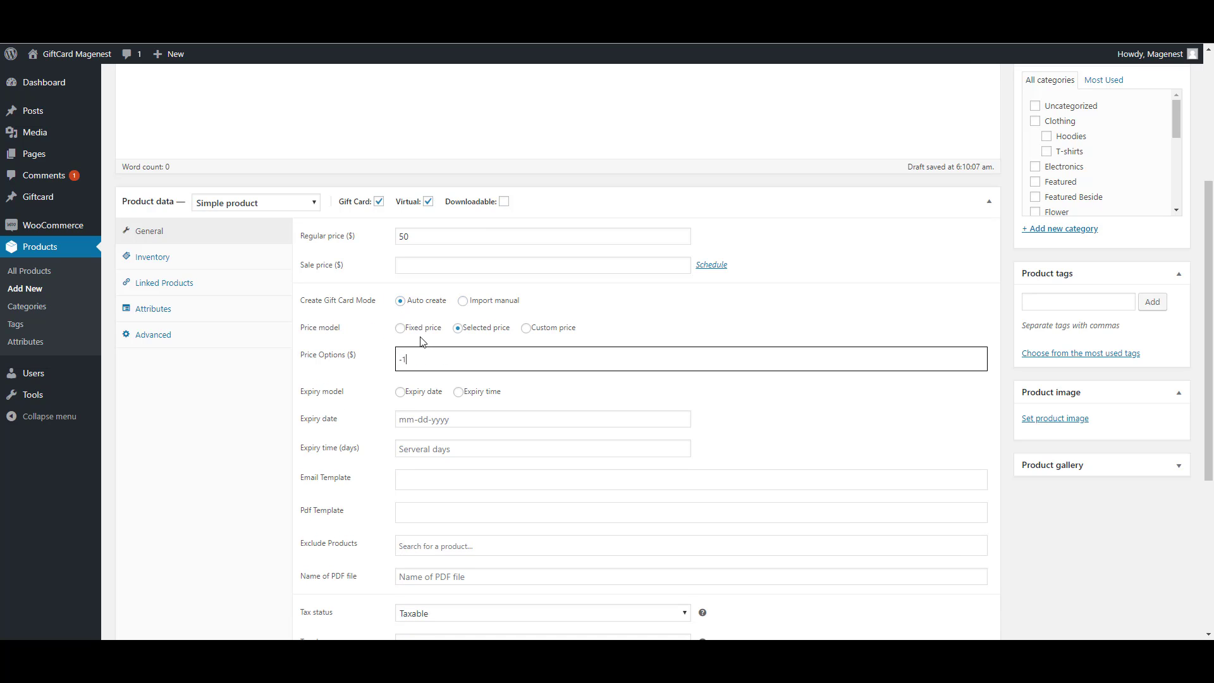
pyautogui.click(401, 328)
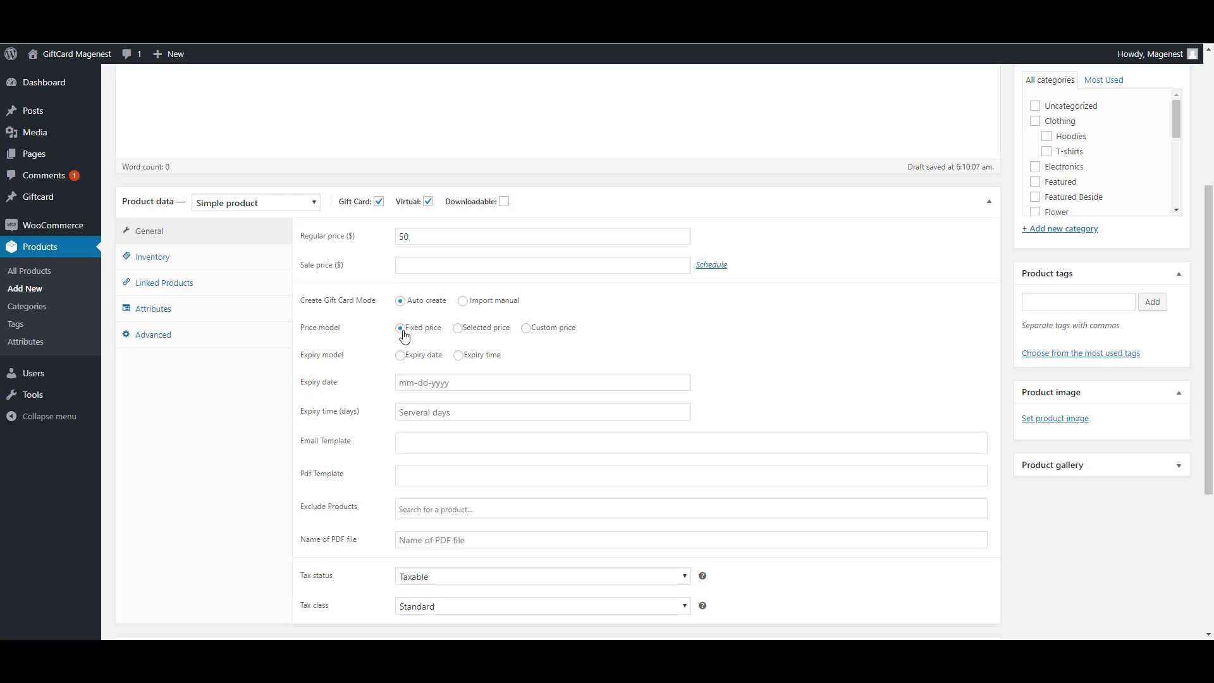
pyautogui.click(457, 328)
pyautogui.scroll(-1, 499, 303)
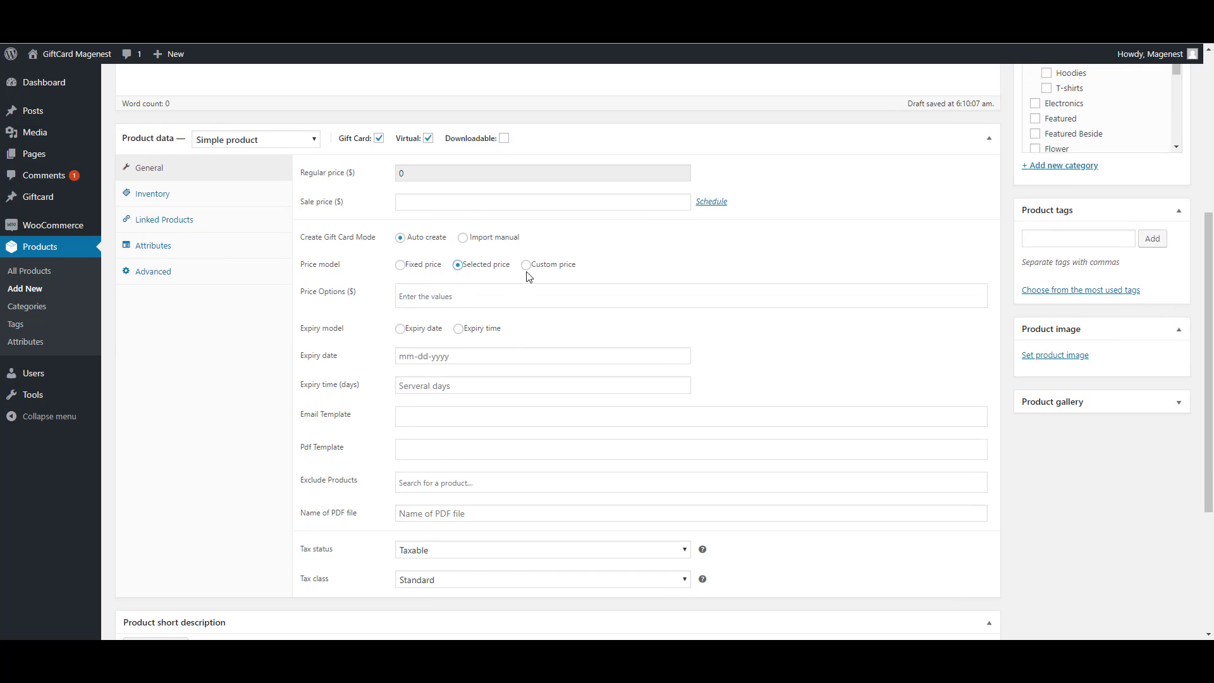
pyautogui.click(526, 271)
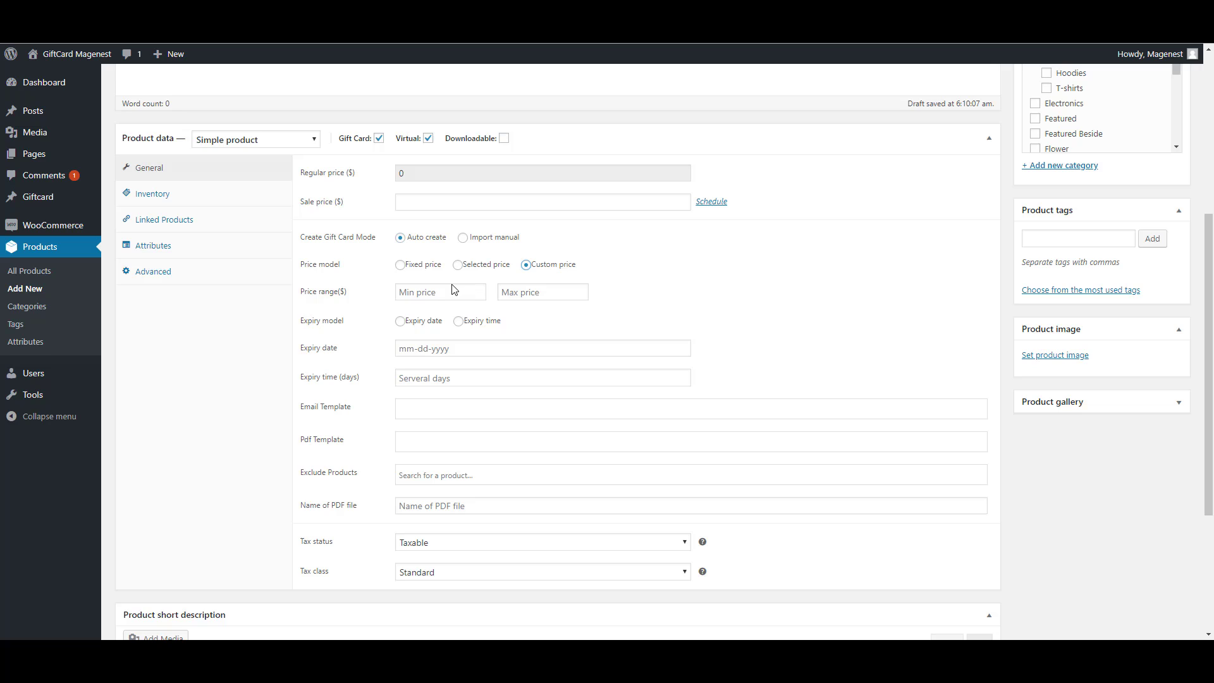
pyautogui.click(457, 264)
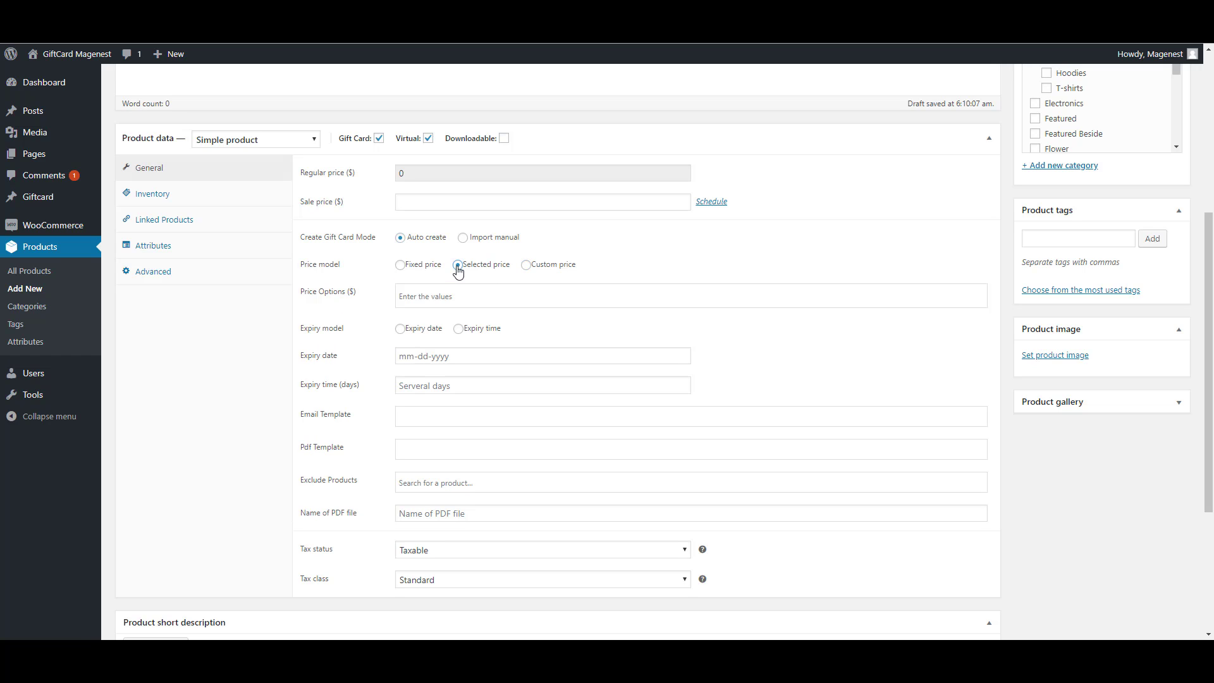
# - Enter preset price options 10, 20 and 30
pyautogui.click(436, 295)
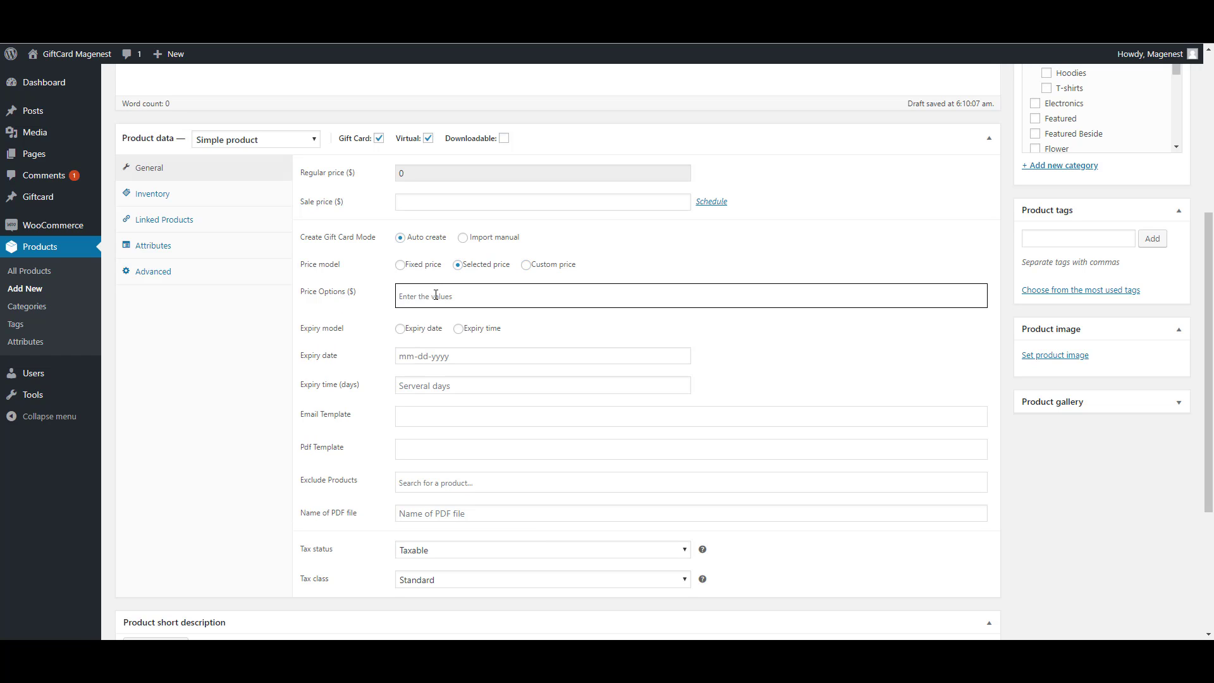
pyautogui.write('10')
pyautogui.press('Return')
pyautogui.write('20')
pyautogui.press('Return')
pyautogui.write('30')
pyautogui.press('Return')
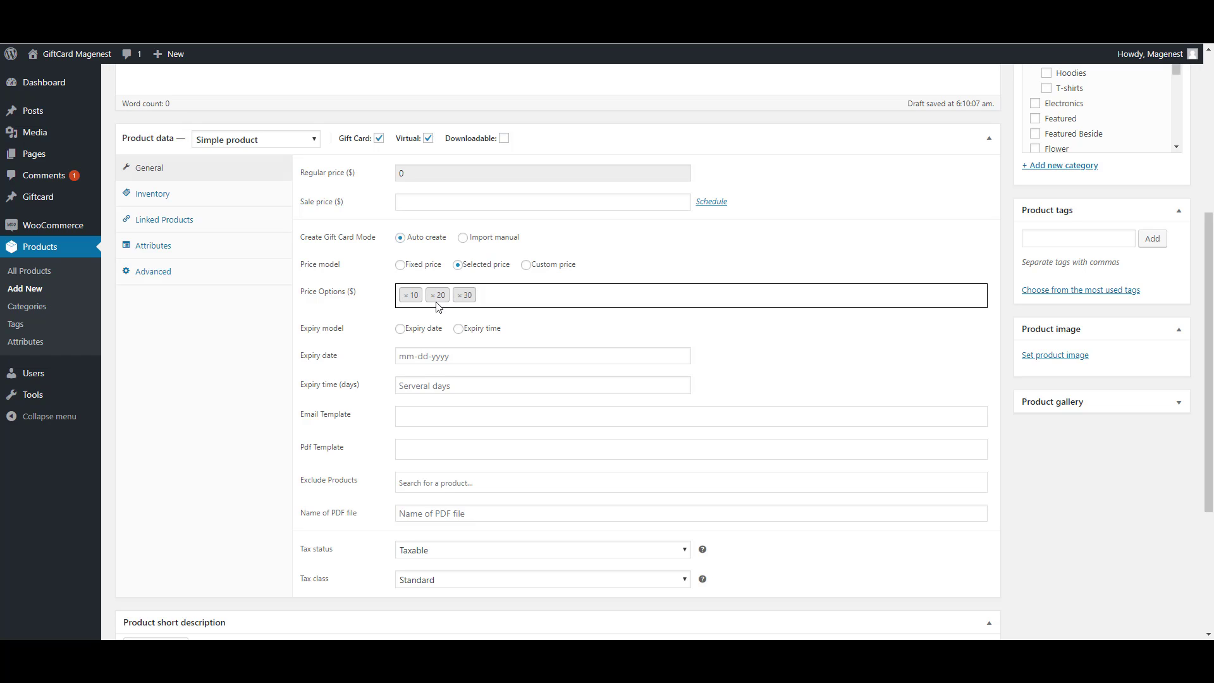
# - Make the gift card expire 10 days after purchase
pyautogui.click(401, 329)
pyautogui.click(461, 356)
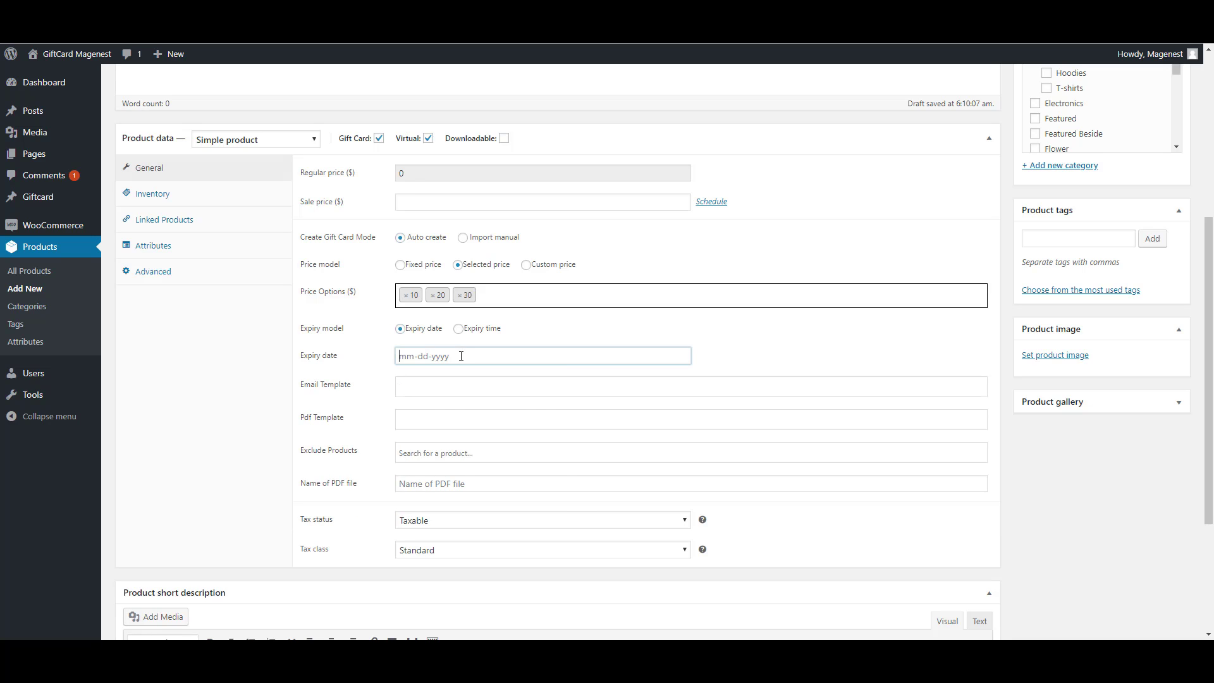
pyautogui.click(524, 475)
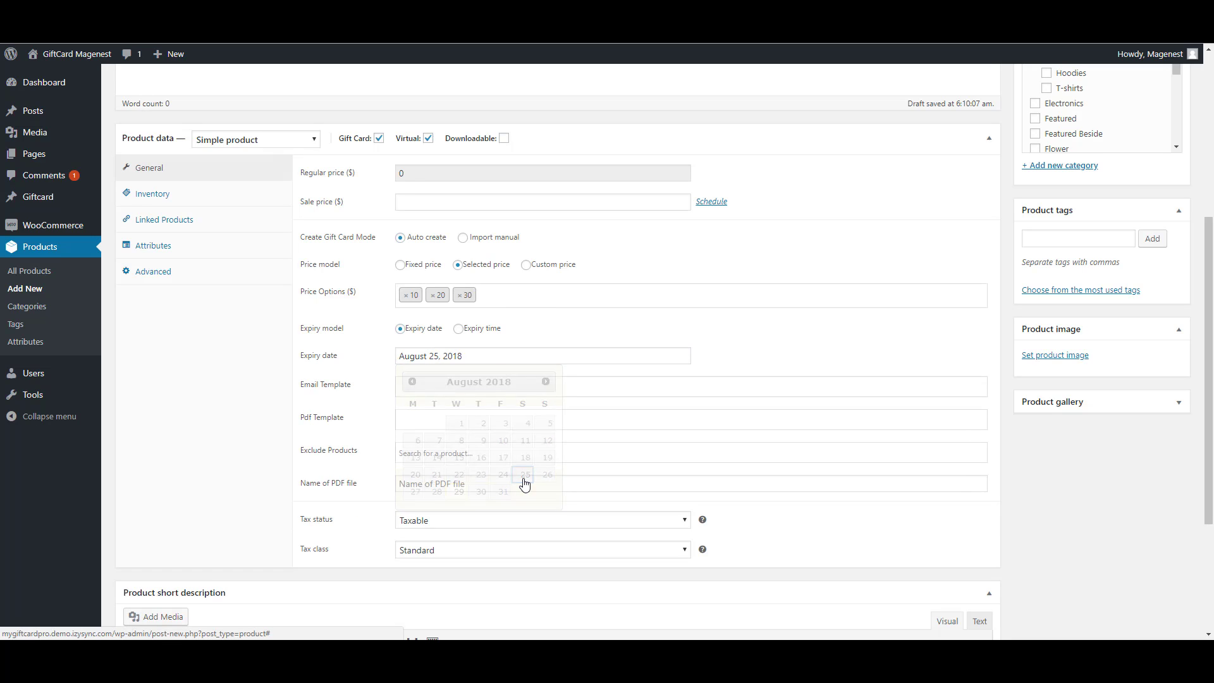
pyautogui.click(459, 330)
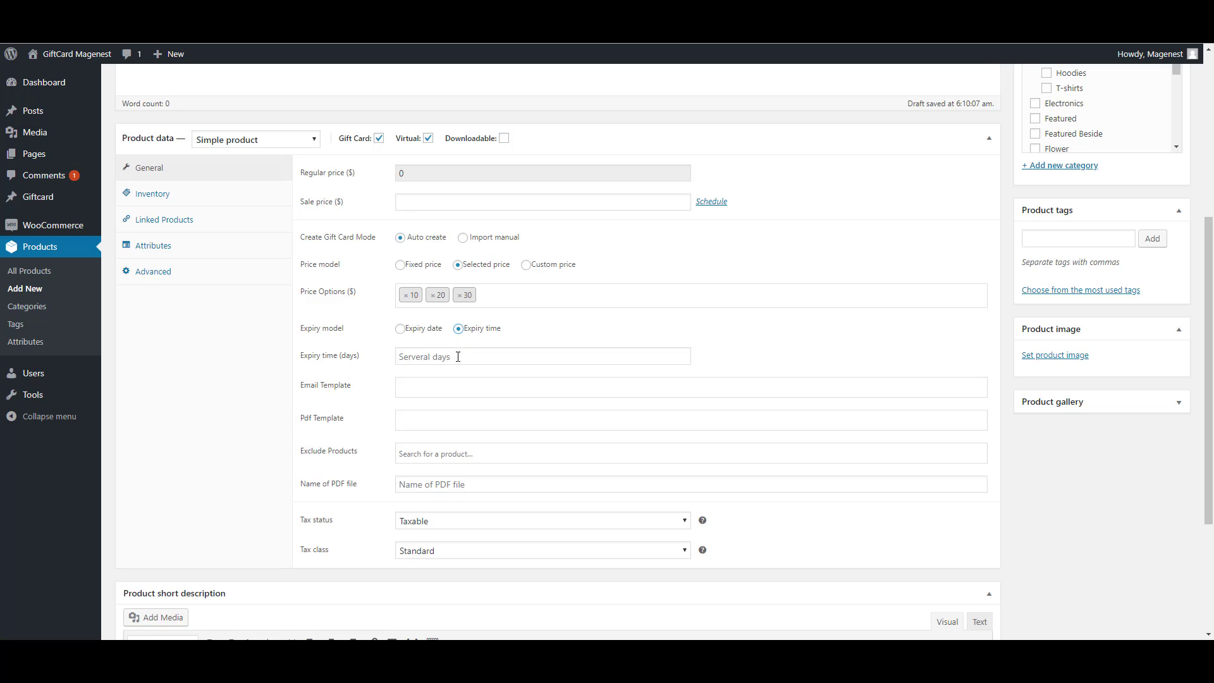
pyautogui.click(457, 358)
pyautogui.write('10')
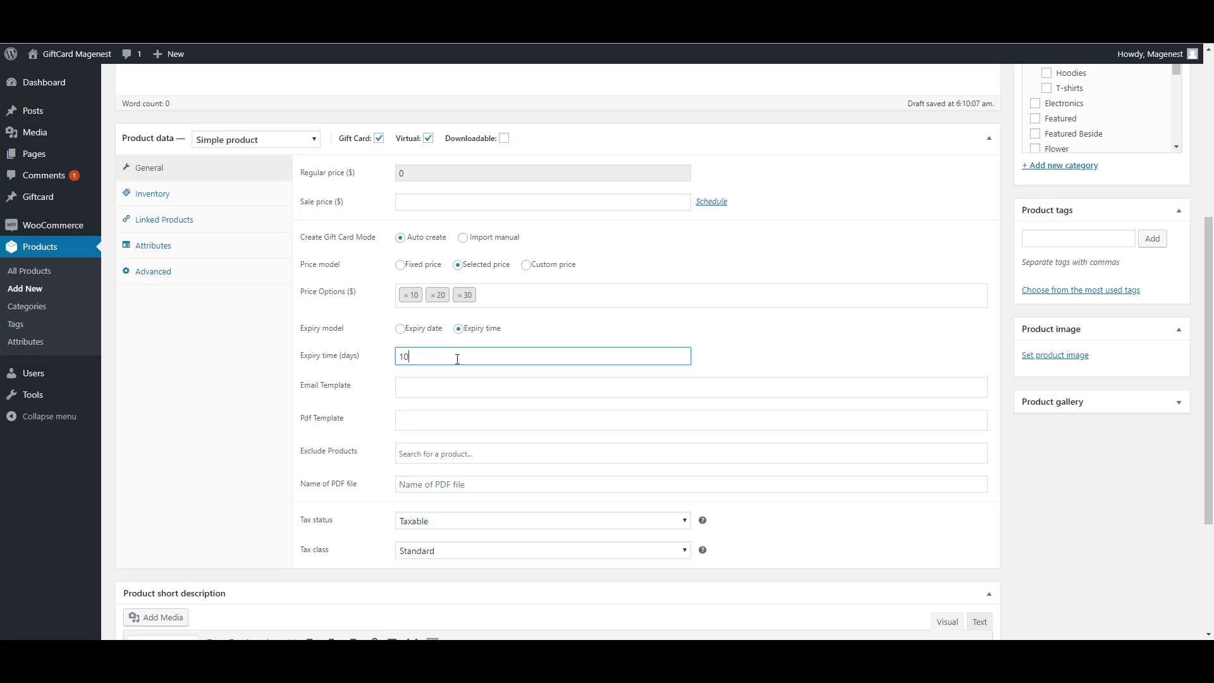
# - Choose the Happy Birthday! email and Happy Birthday PDF templates, and exclude Adidas Kids' Campus J Sneaker
pyautogui.click(413, 395)
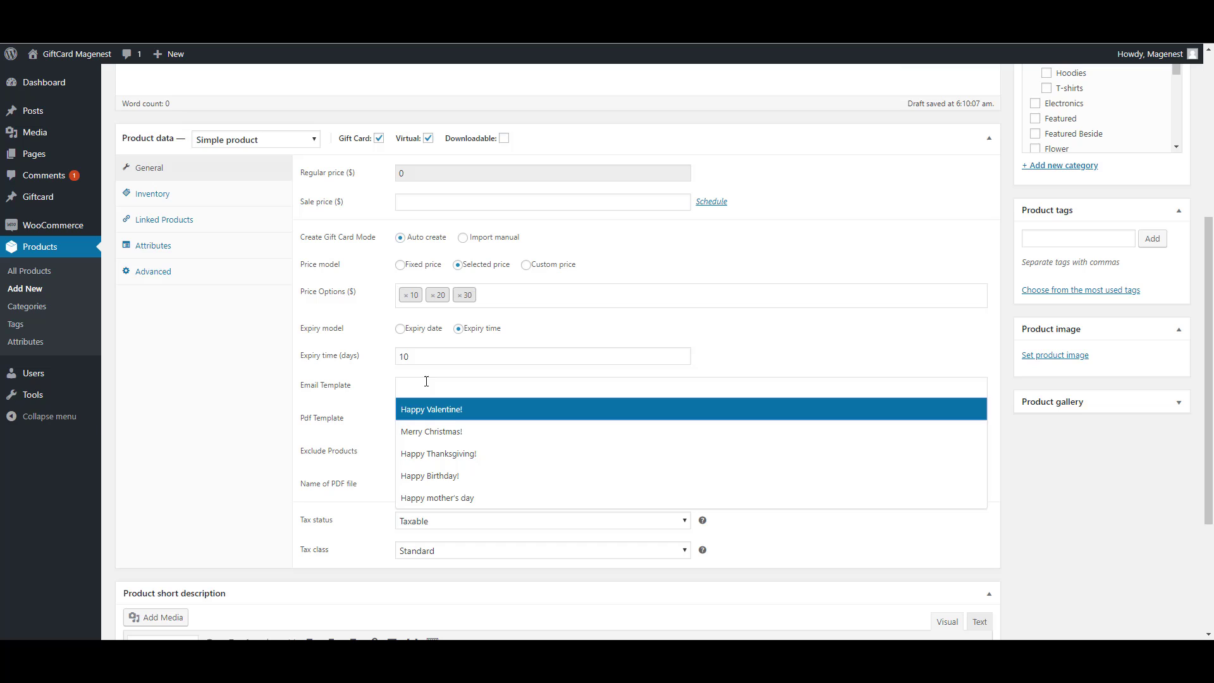
pyautogui.click(479, 477)
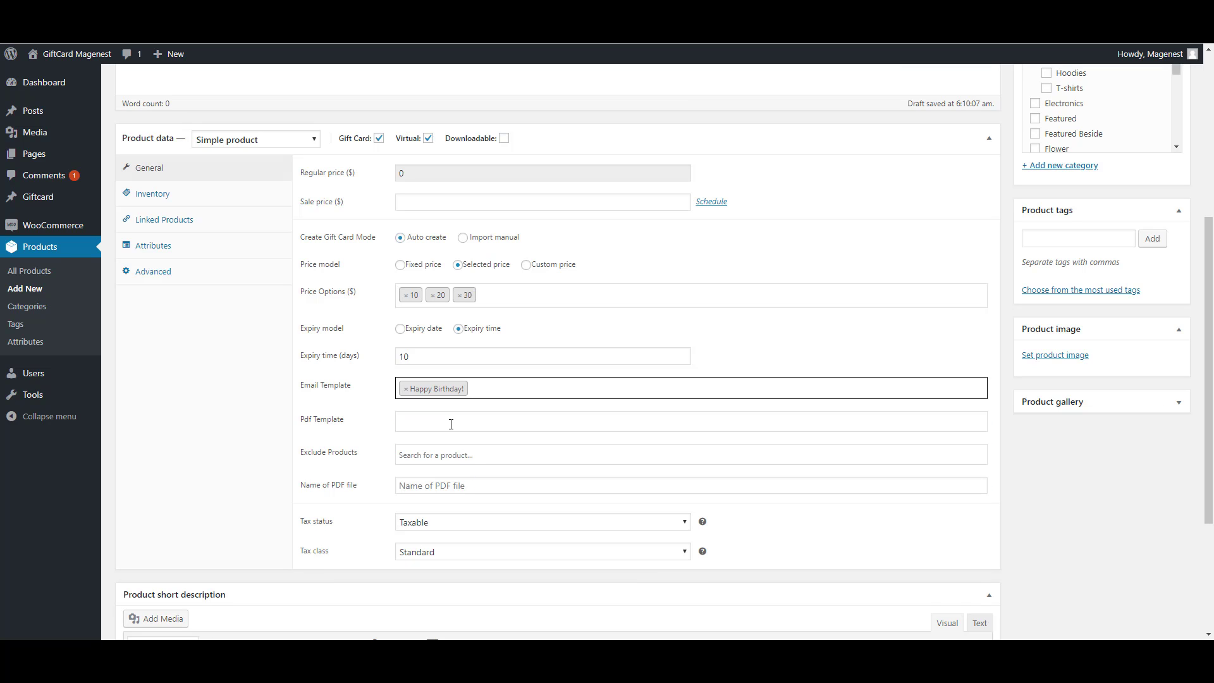
pyautogui.click(450, 425)
pyautogui.click(455, 446)
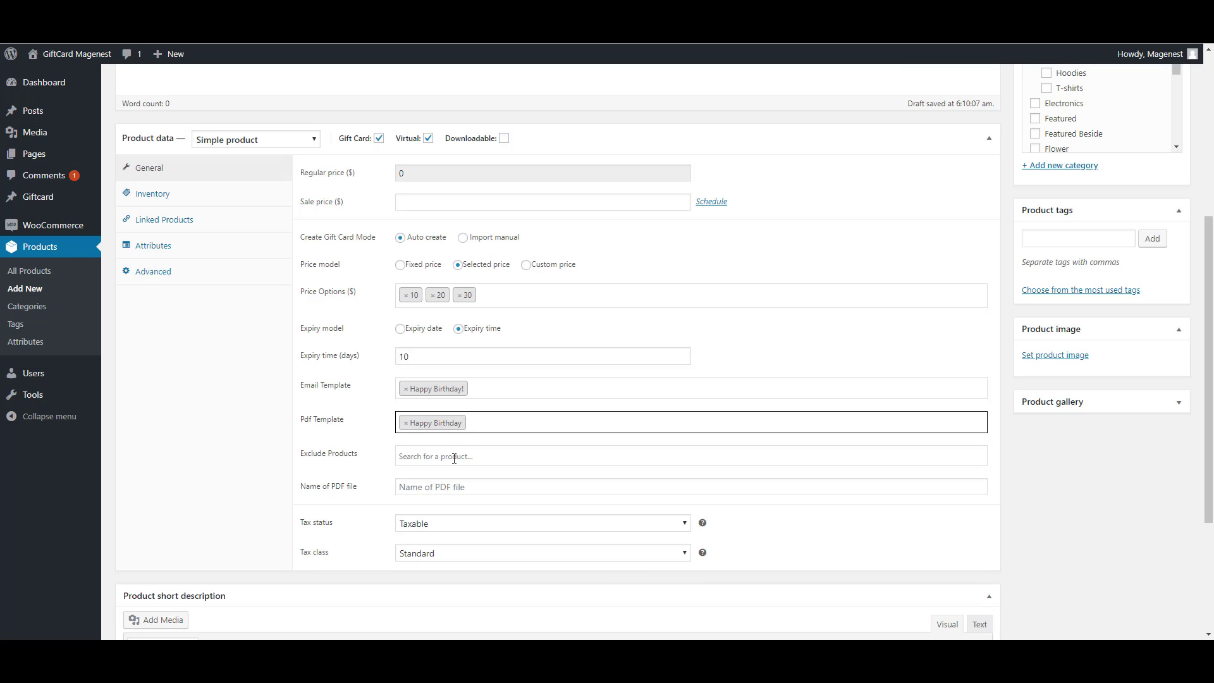
pyautogui.click(454, 457)
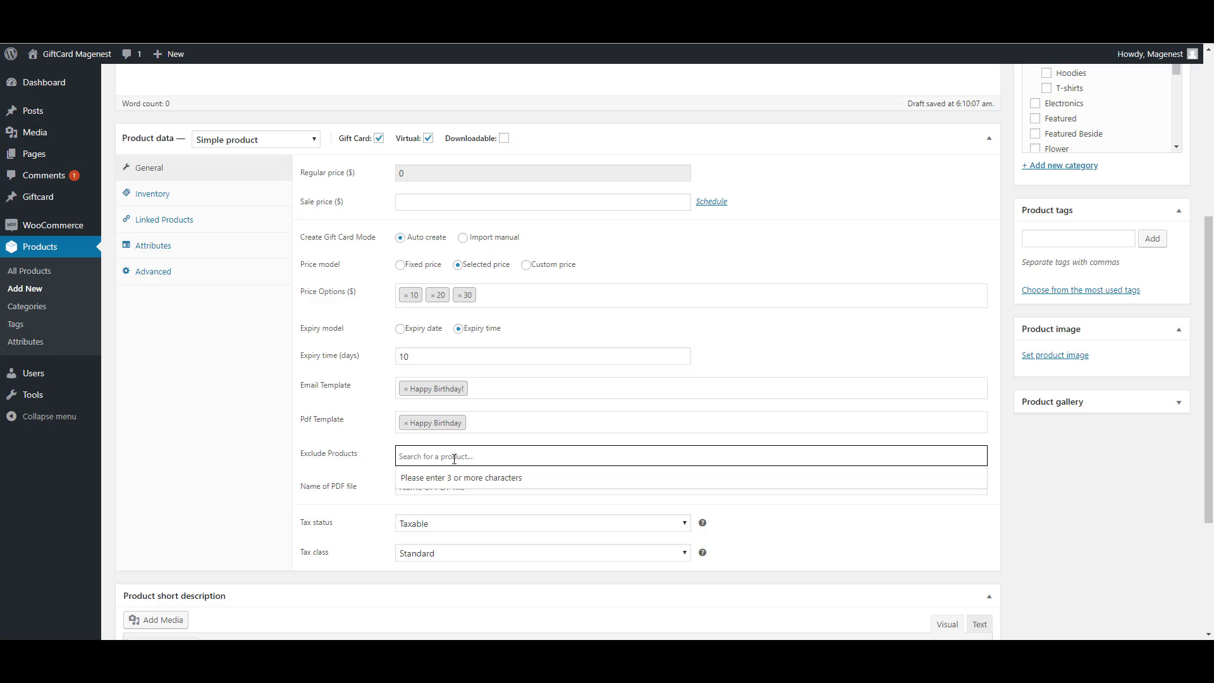
pyautogui.write('Adidas')
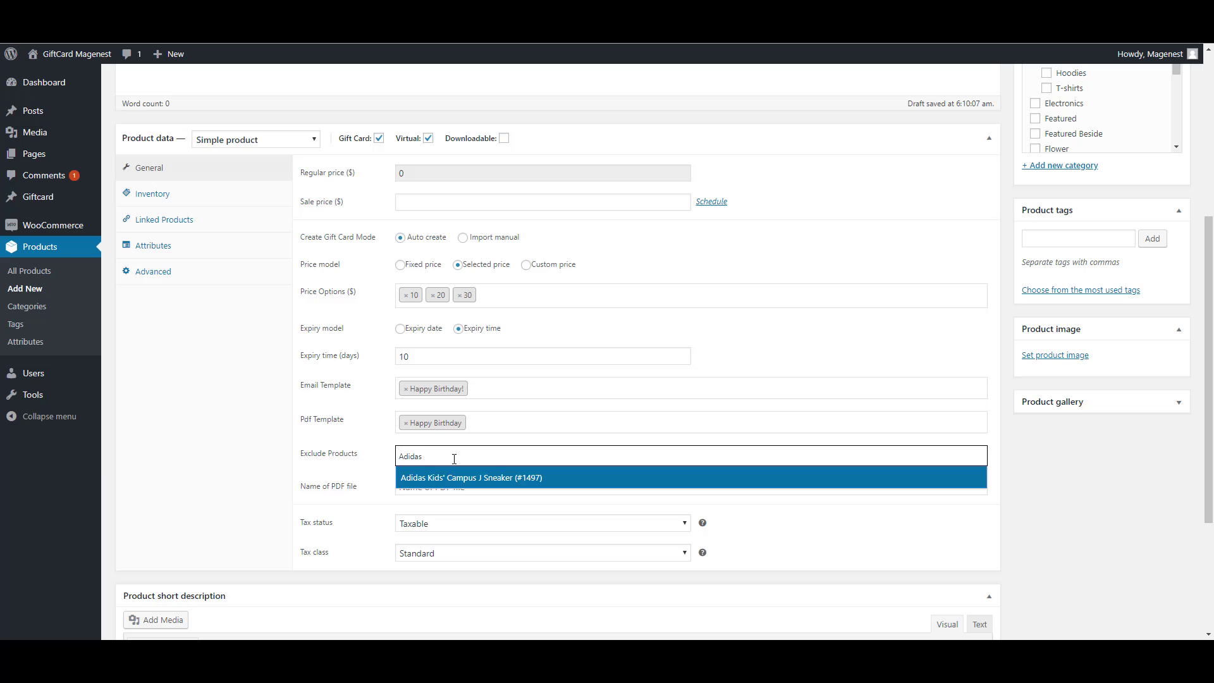
pyautogui.click(454, 479)
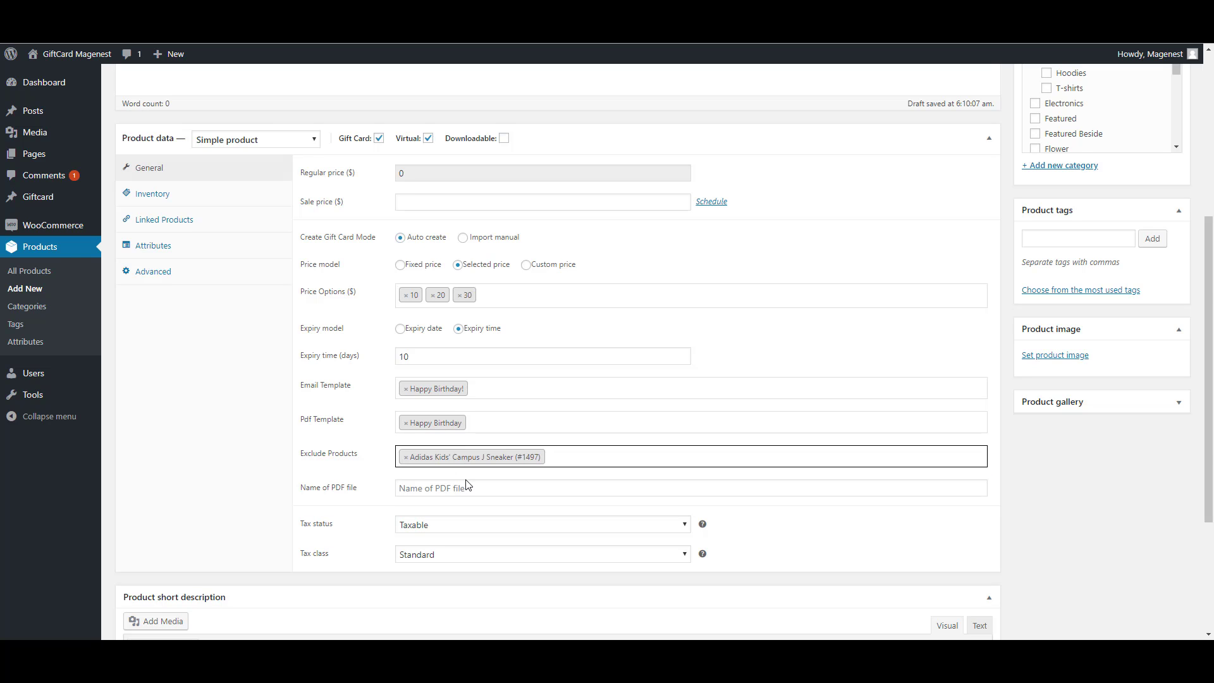
# - Name the PDF file 'Happy Birthday Gift Card'
pyautogui.scroll(-1, 466, 483)
pyautogui.click(461, 429)
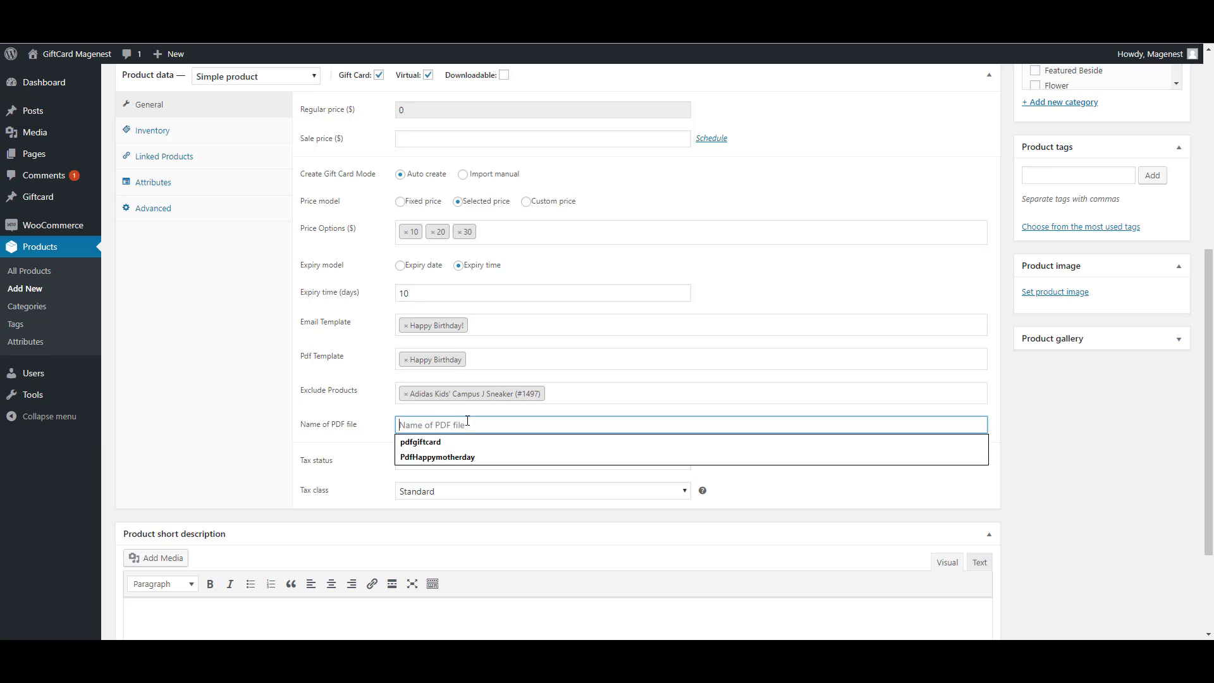
pyautogui.write('Happ')
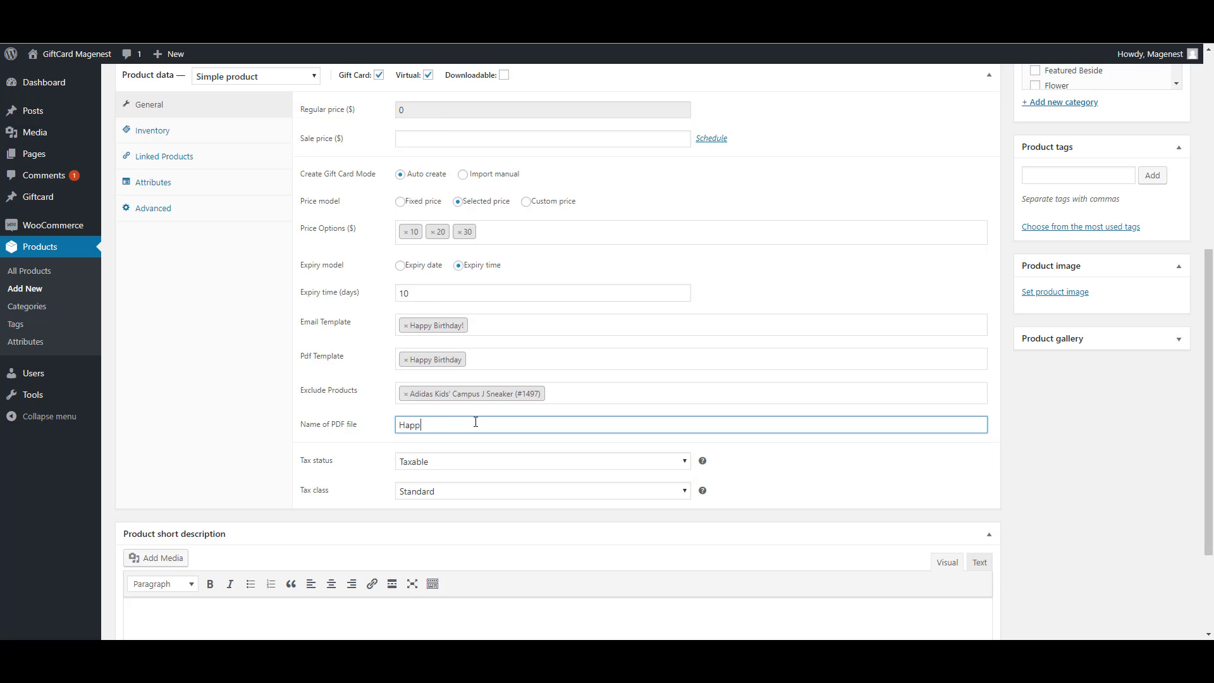
pyautogui.write('y Birthday Gift Card')
# - Publish the Gift Card for Birthday product
pyautogui.scroll(1, 727, 306)
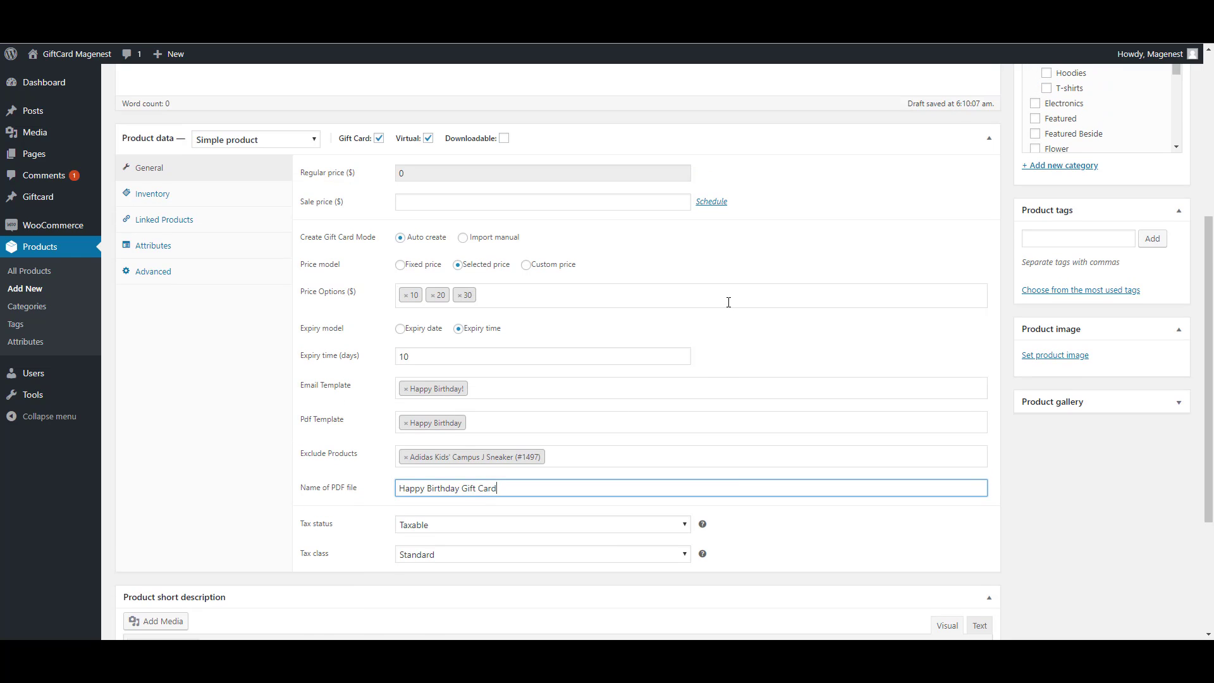
pyautogui.scroll(-3, 727, 306)
pyautogui.scroll(5, 729, 307)
pyautogui.scroll(3, 728, 307)
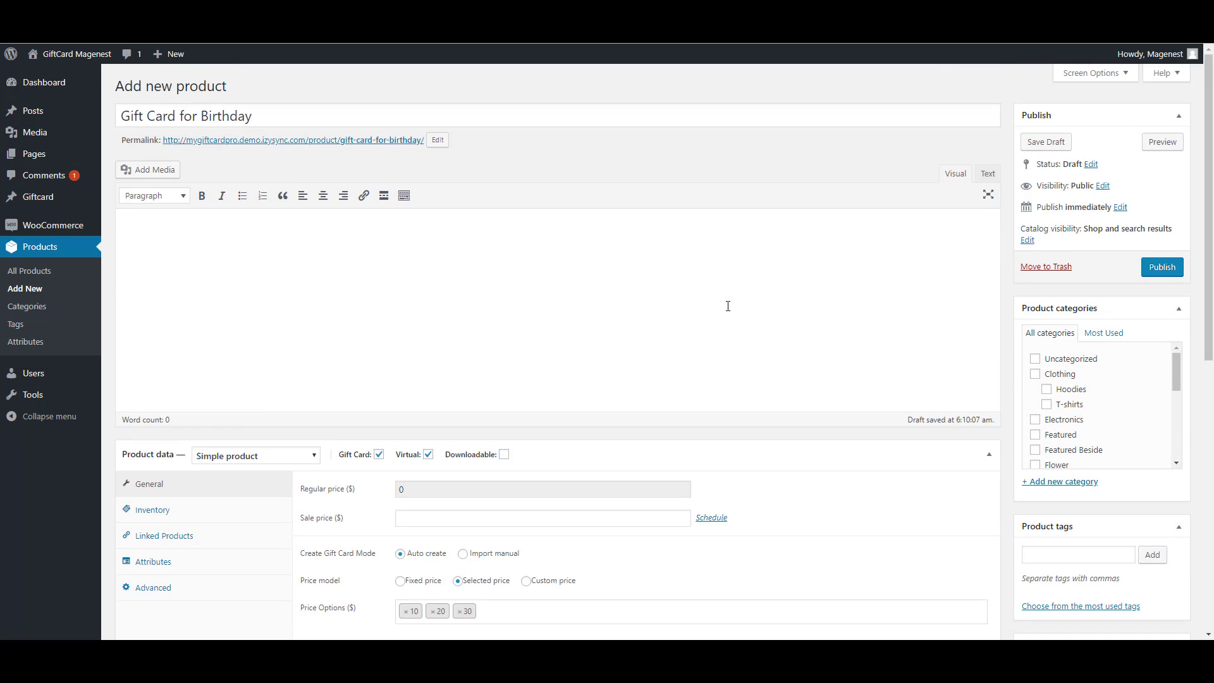
pyautogui.click(1151, 272)
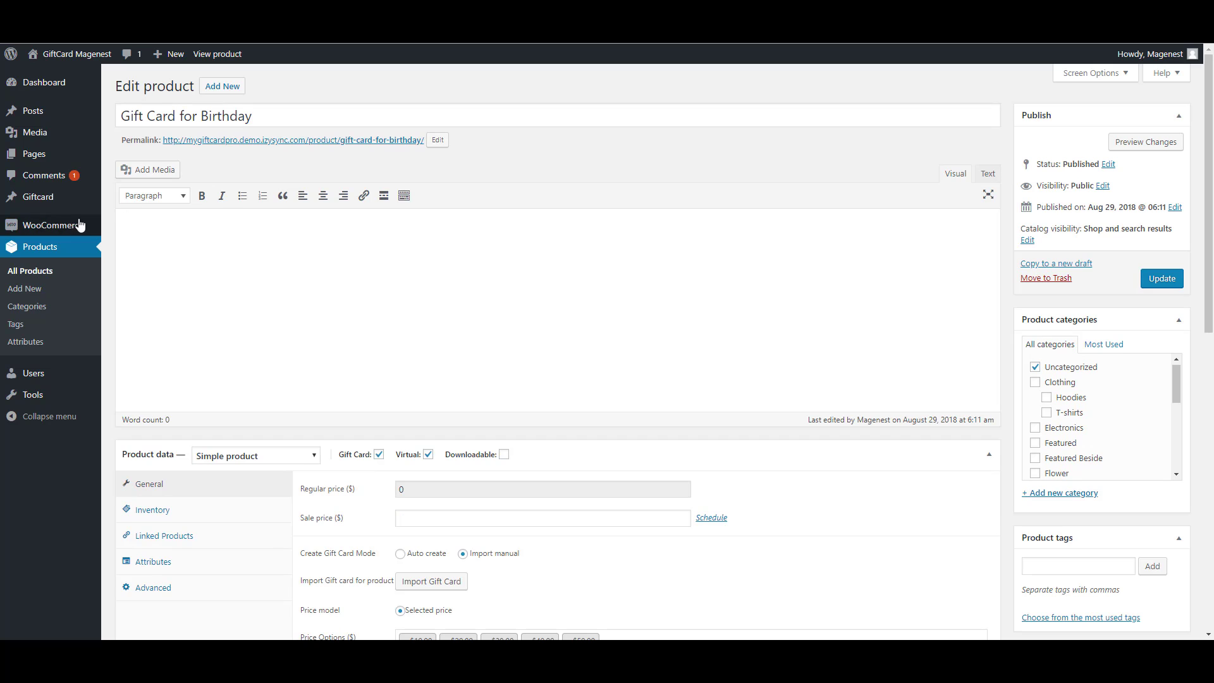
# - On Import Gift Card, save the sample CSV and choose Demo-gift-card-code.csv for import
pyautogui.moveTo(51, 199)
pyautogui.click(125, 221)
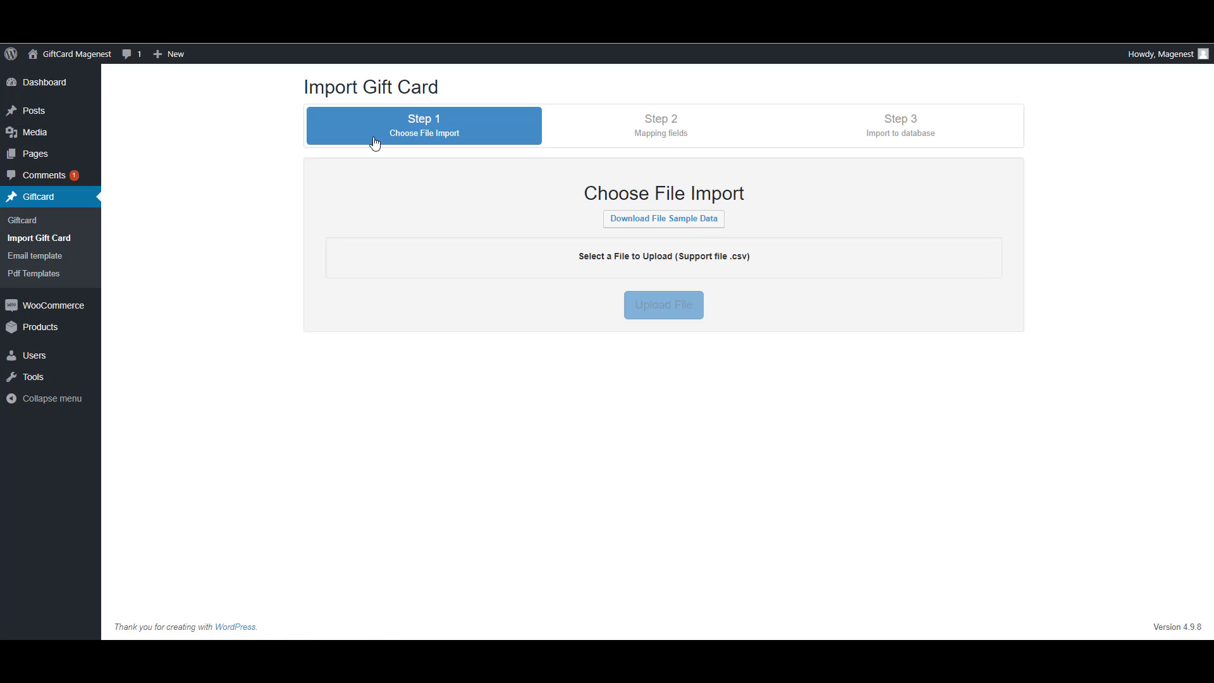
pyautogui.click(668, 221)
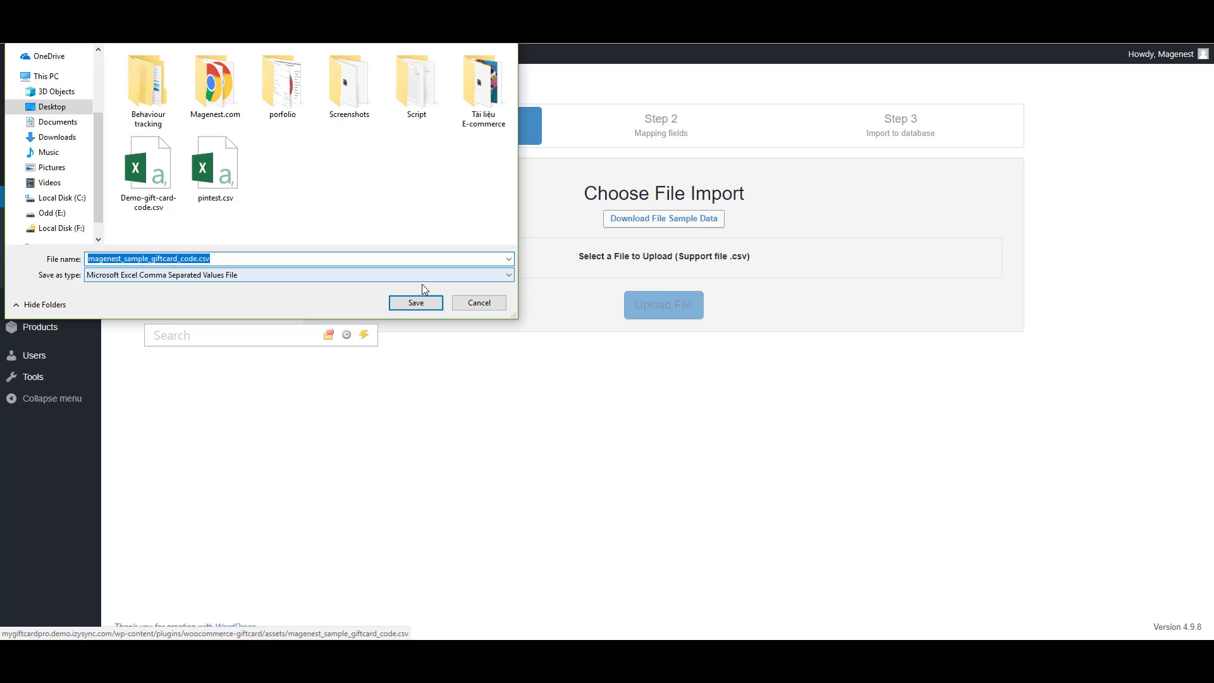
pyautogui.click(407, 302)
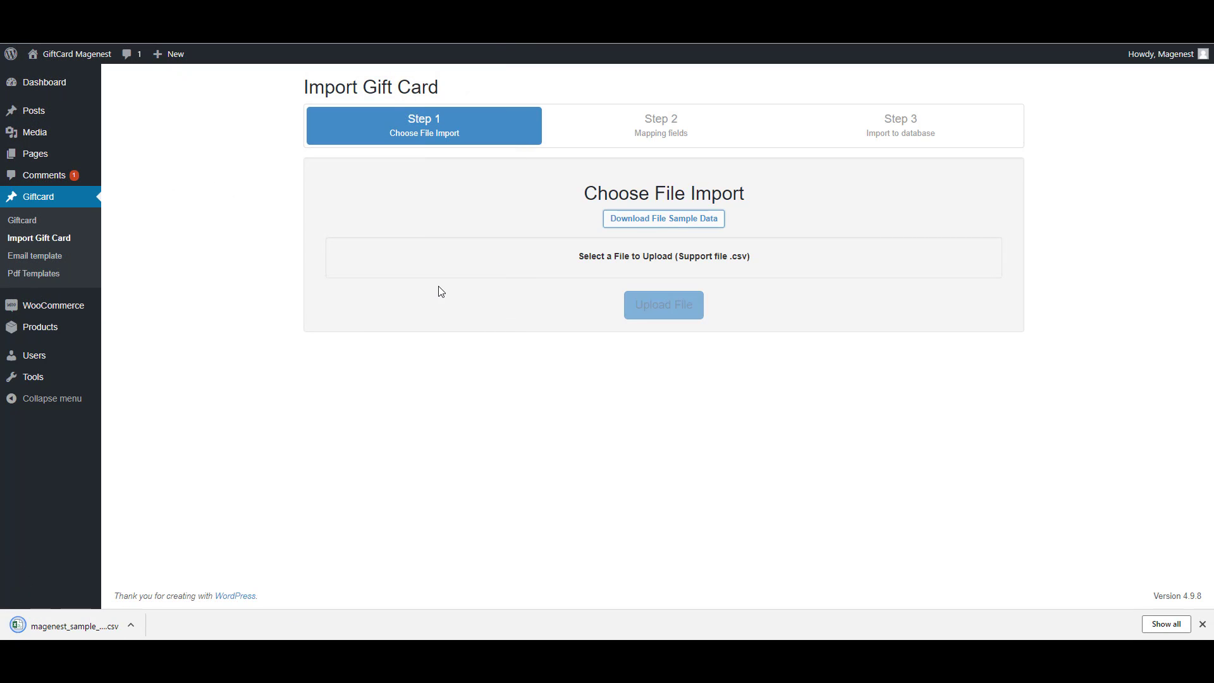
pyautogui.click(711, 265)
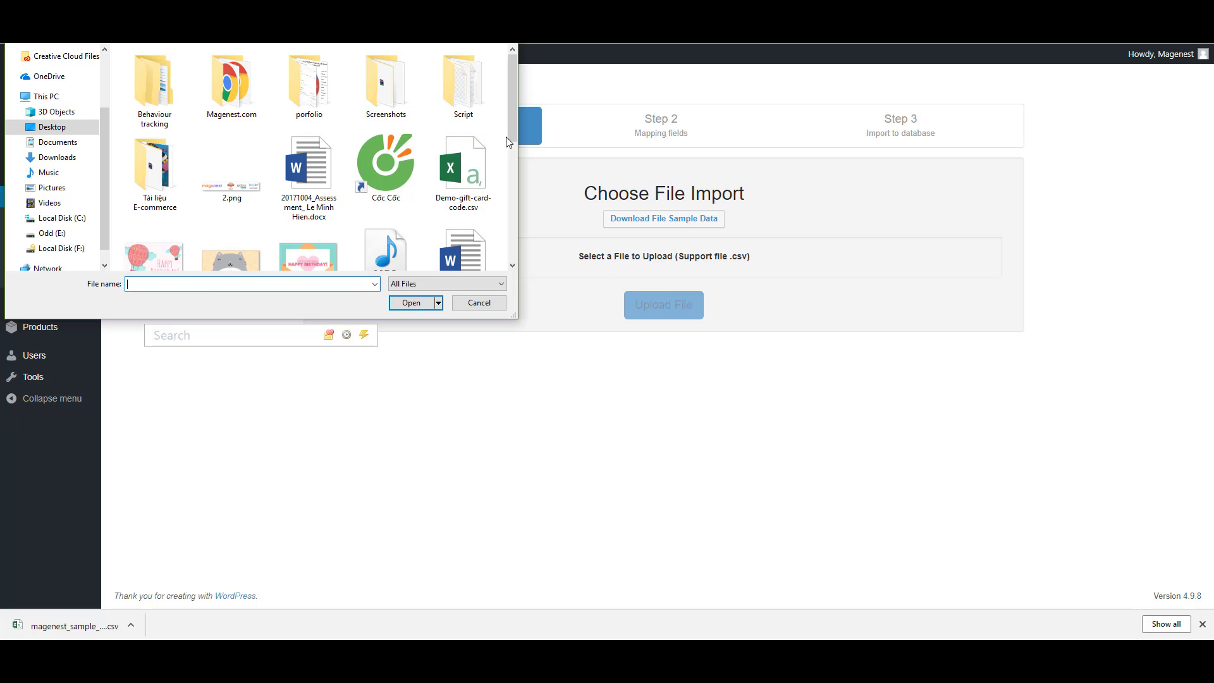
pyautogui.doubleClick(458, 168)
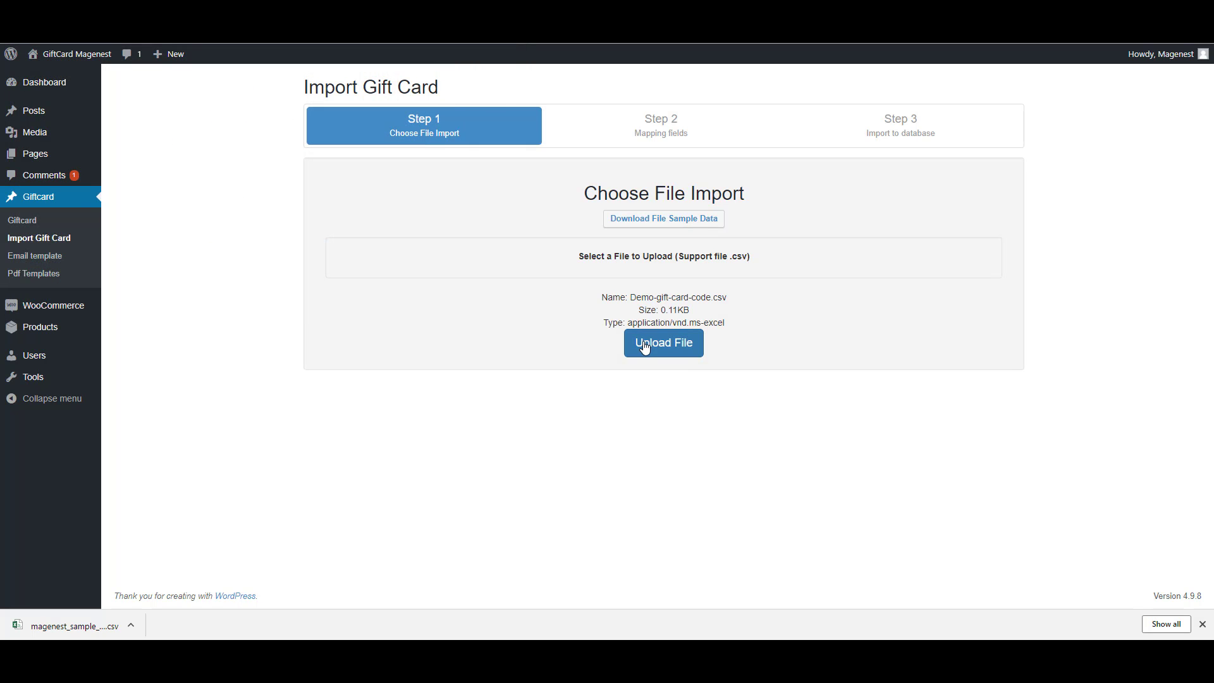
# - Upload the CSV, map Balance to the Balance column and keep Status In stock
pyautogui.click(643, 345)
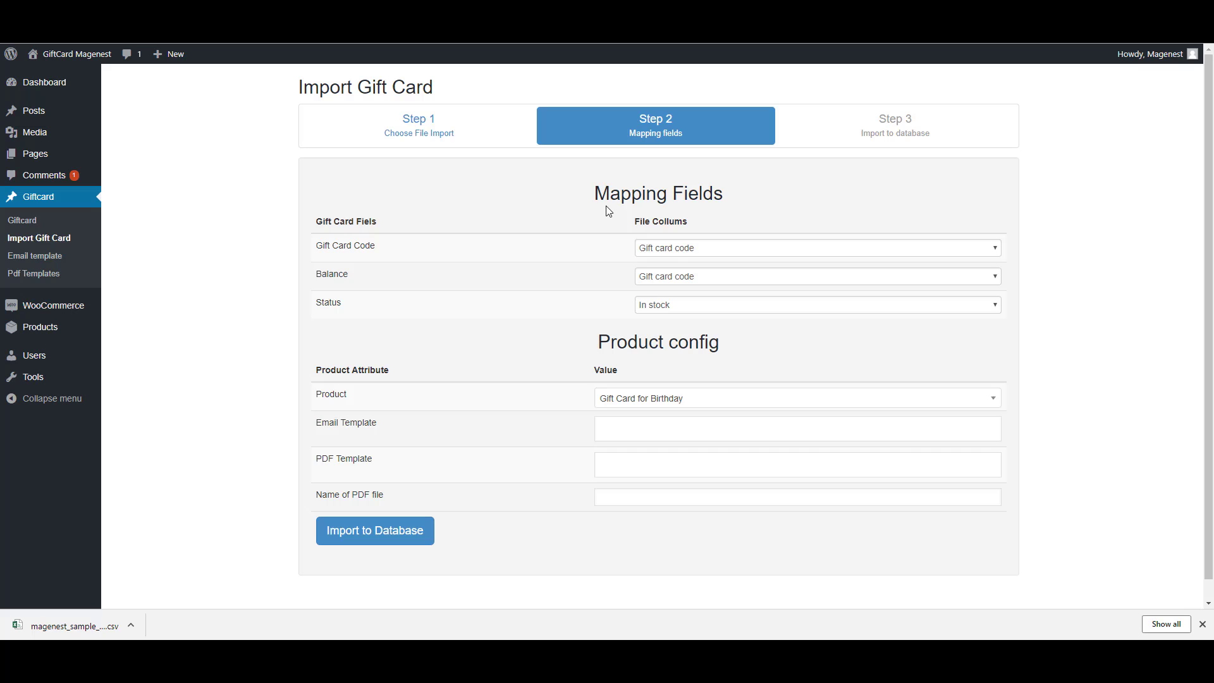
pyautogui.moveTo(611, 193); pyautogui.dragTo(732, 198)
pyautogui.click(587, 252)
pyautogui.click(681, 282)
pyautogui.click(674, 302)
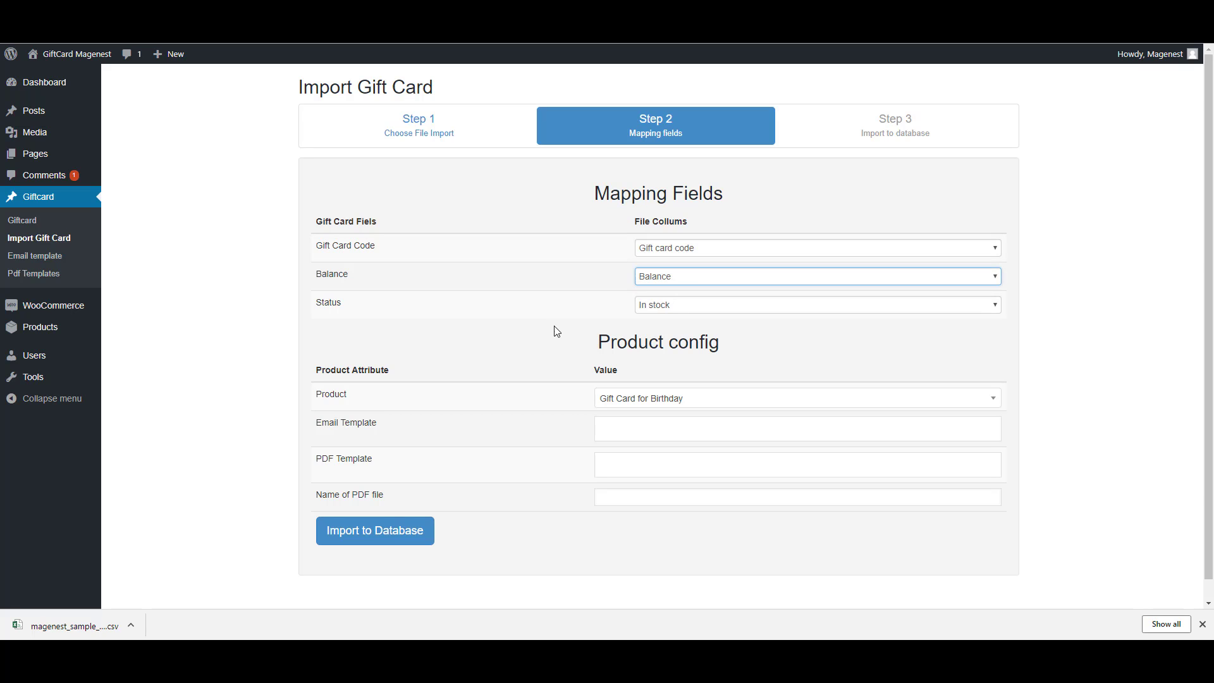
pyautogui.click(665, 306)
pyautogui.click(664, 320)
# - Attach the Happy Birthday! email and Happy Birthday PDF templates, name the PDF HBD, and import
pyautogui.scroll(-1, 537, 325)
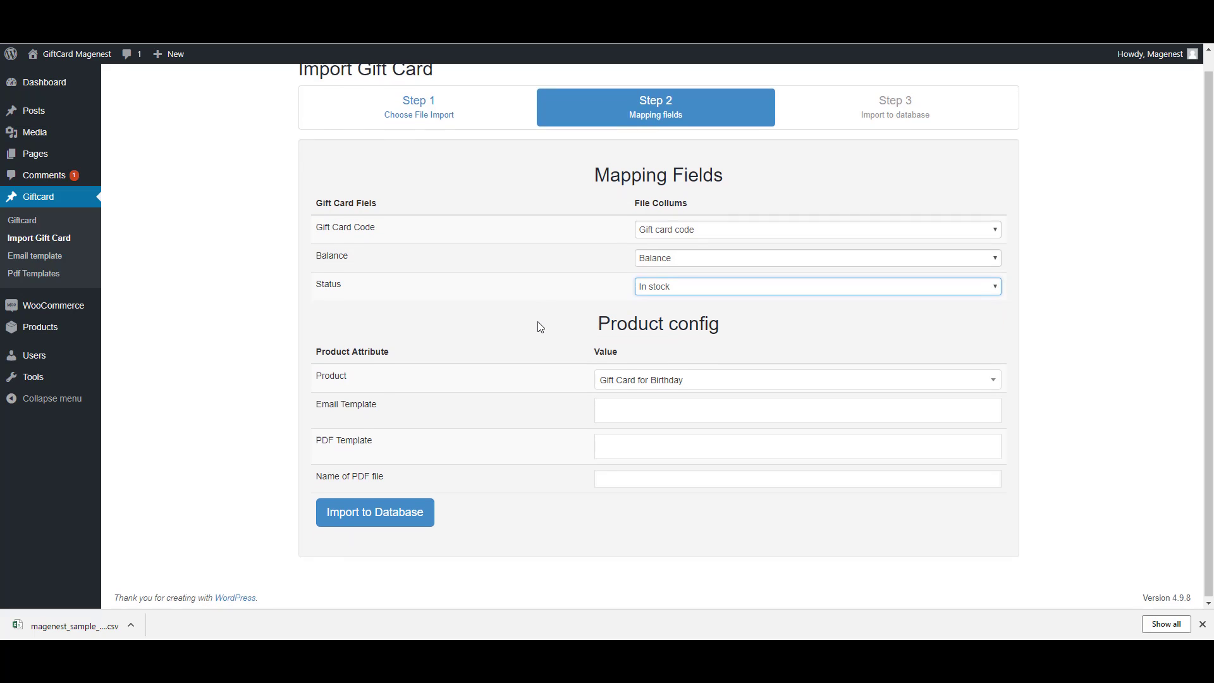
pyautogui.click(601, 410)
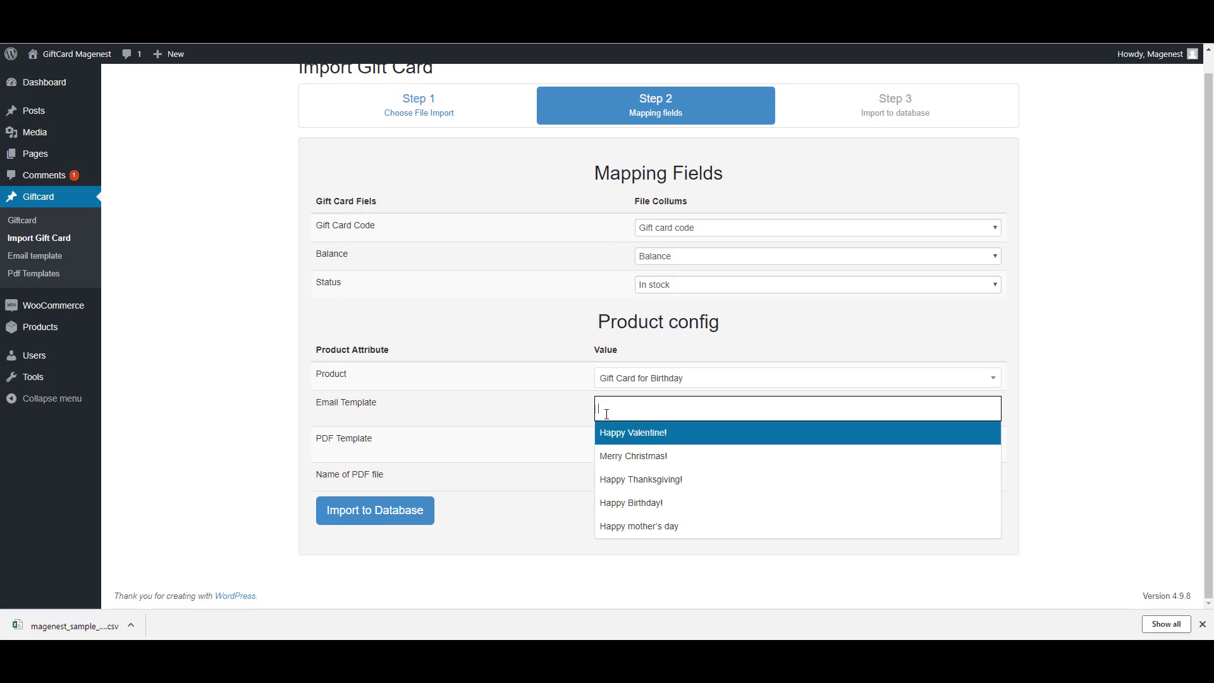
pyautogui.click(615, 502)
pyautogui.click(615, 443)
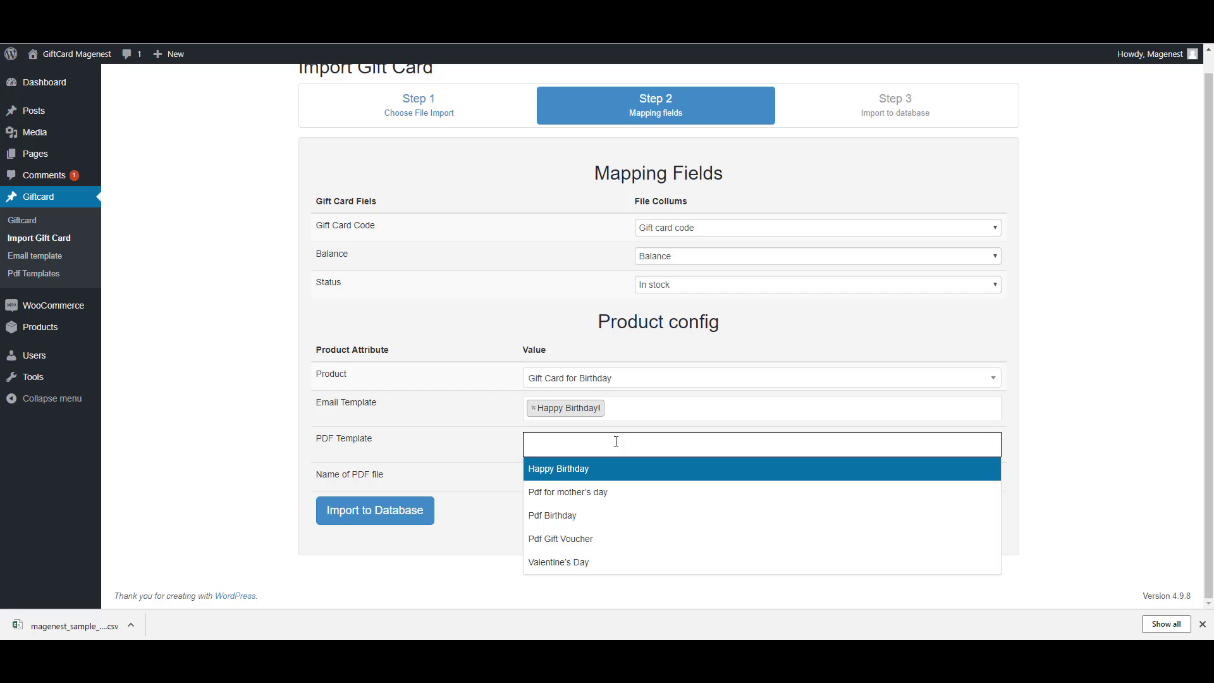
pyautogui.click(604, 473)
pyautogui.click(600, 475)
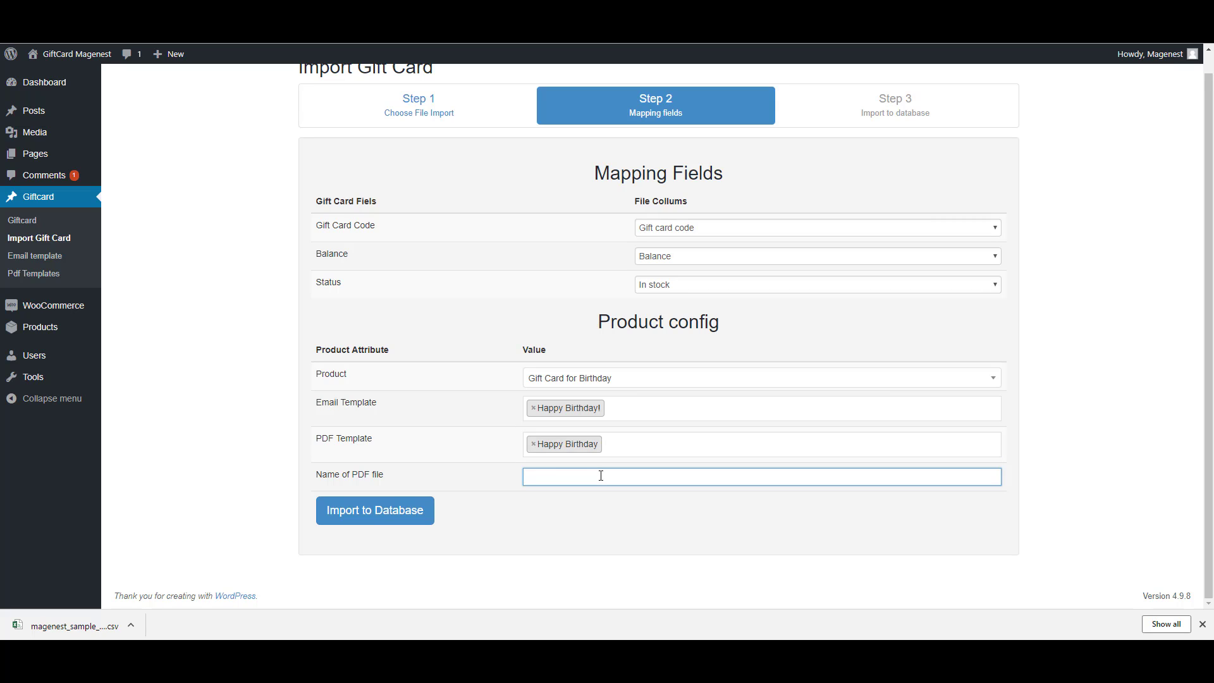
pyautogui.click(411, 508)
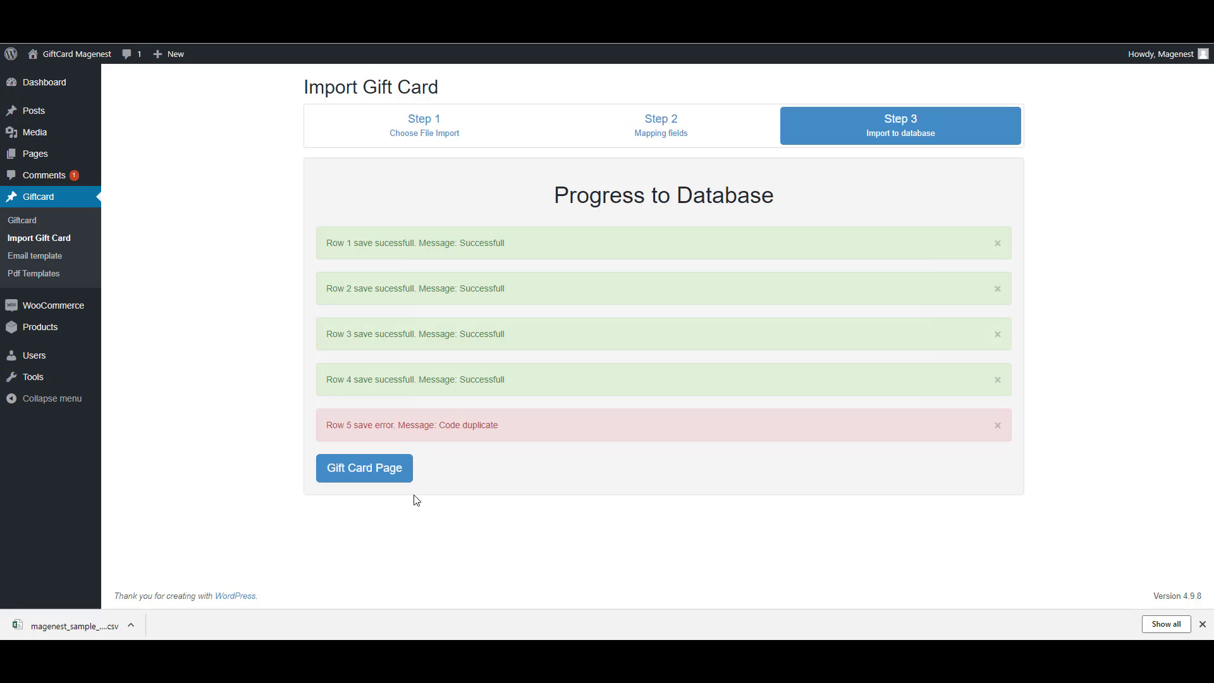
# - Review the import results and open the Giftcard list showing the Birthday10–Birthday400 codes
pyautogui.moveTo(438, 427); pyautogui.dragTo(511, 425)
pyautogui.click(525, 426)
pyautogui.click(396, 475)
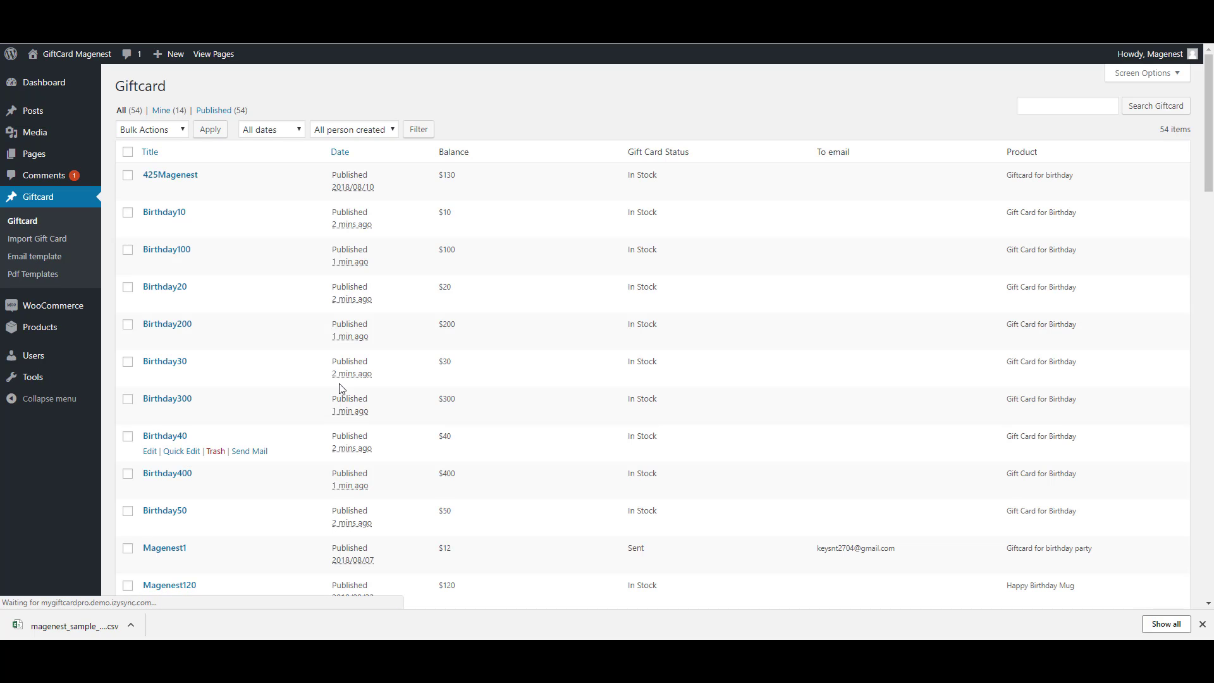